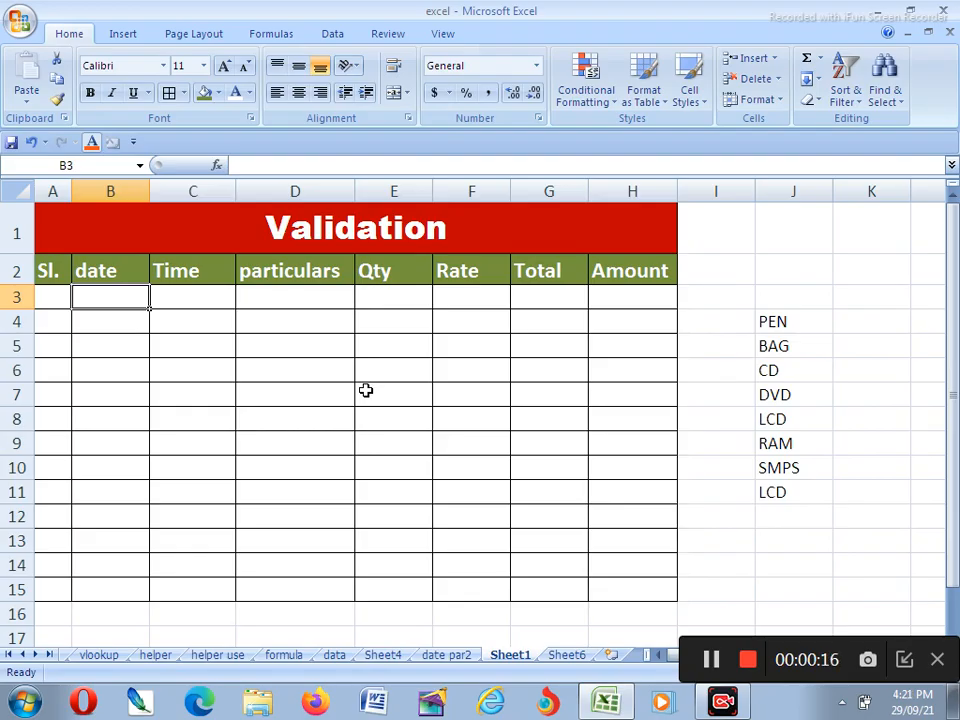
- Try entering the date 12/45/2020 in cell B3 of the Date column
{"action": "type", "text": "12/"}
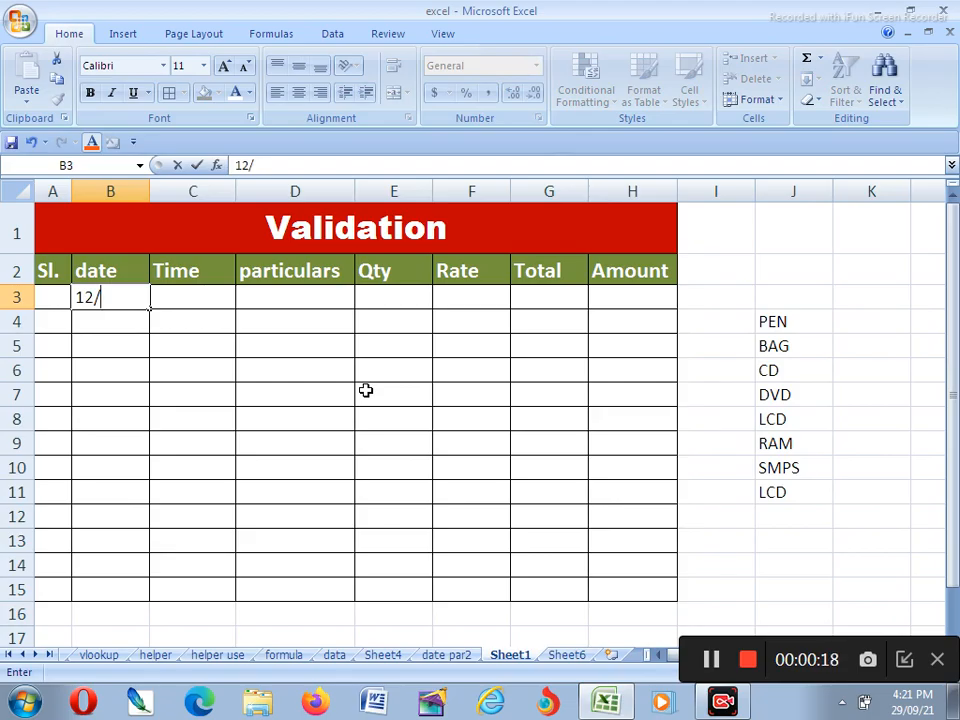
{"action": "type", "text": "45/2020"}
{"action": "key", "text": "Return"}
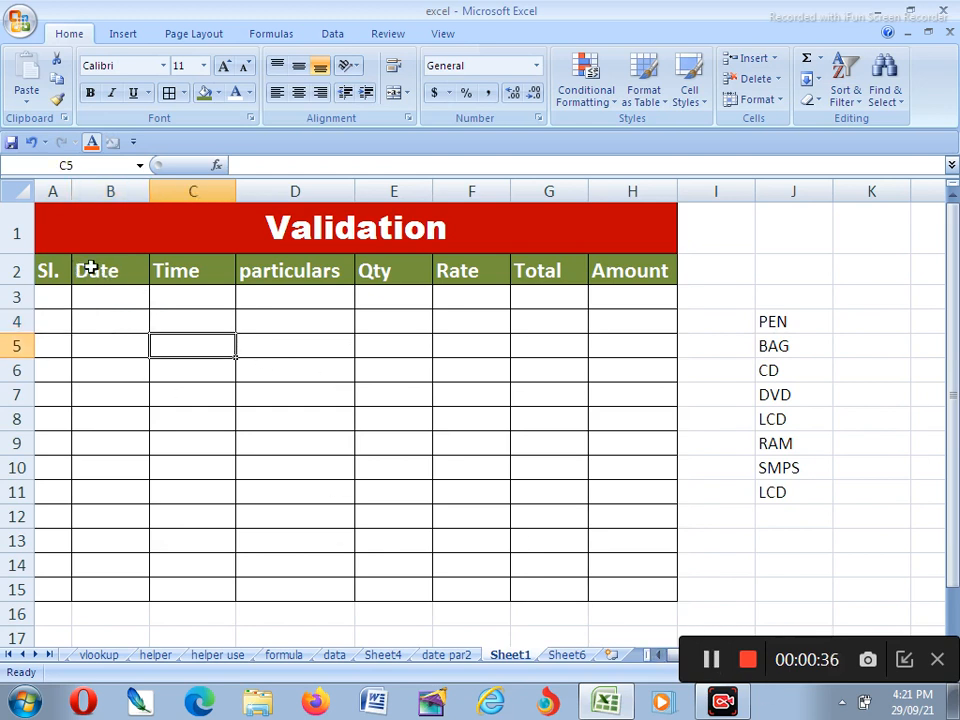
{"action": "left_click", "coordinate": [90, 262]}
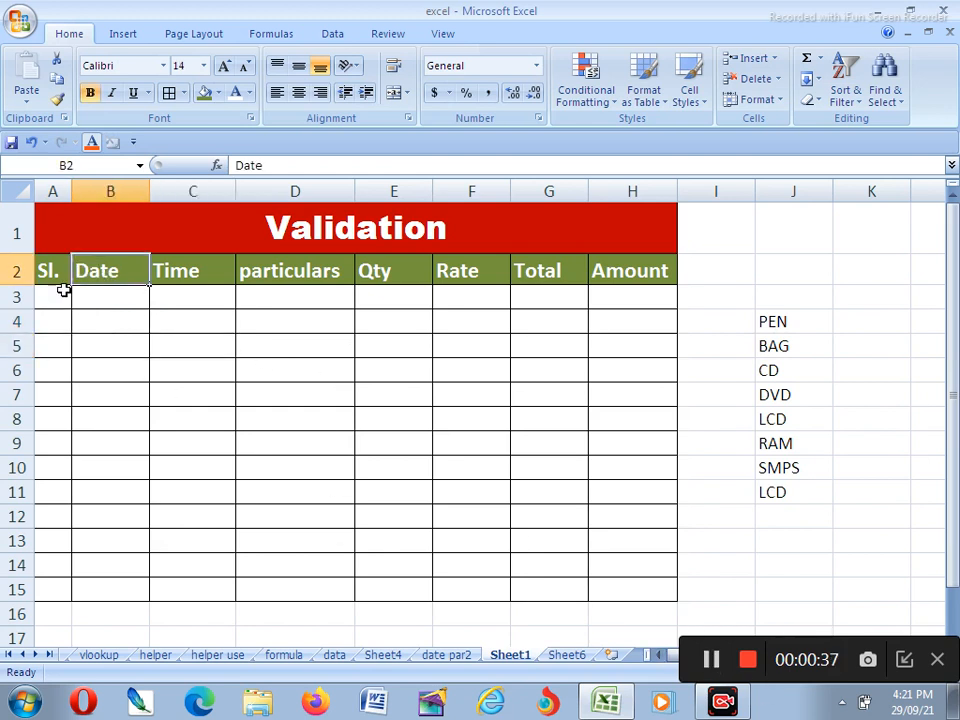
{"action": "left_click", "coordinate": [260, 36]}
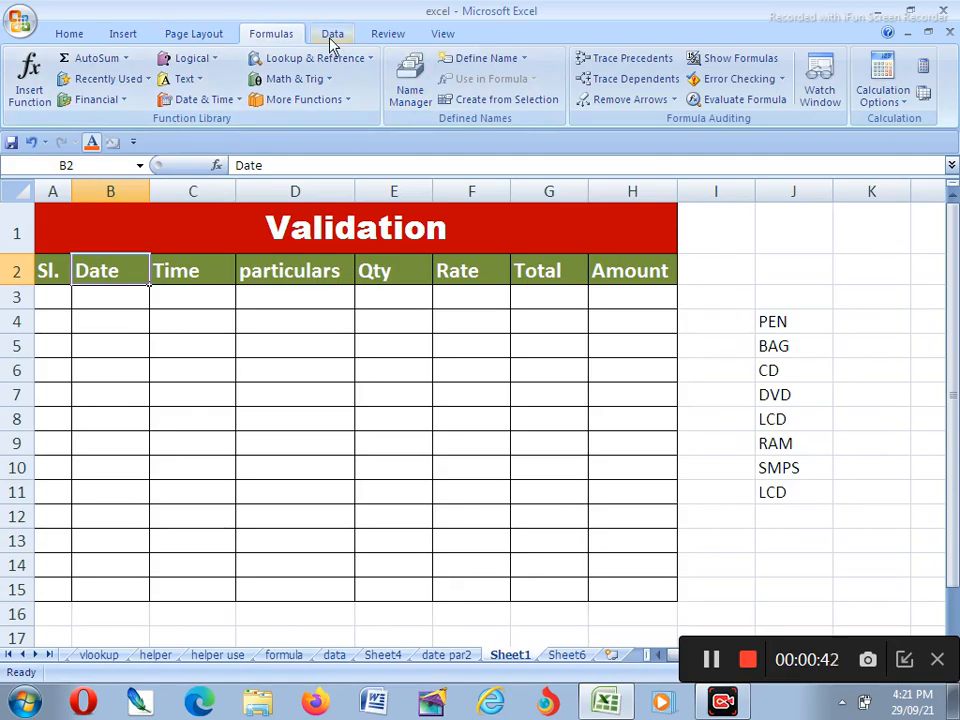
{"action": "left_click", "coordinate": [389, 40]}
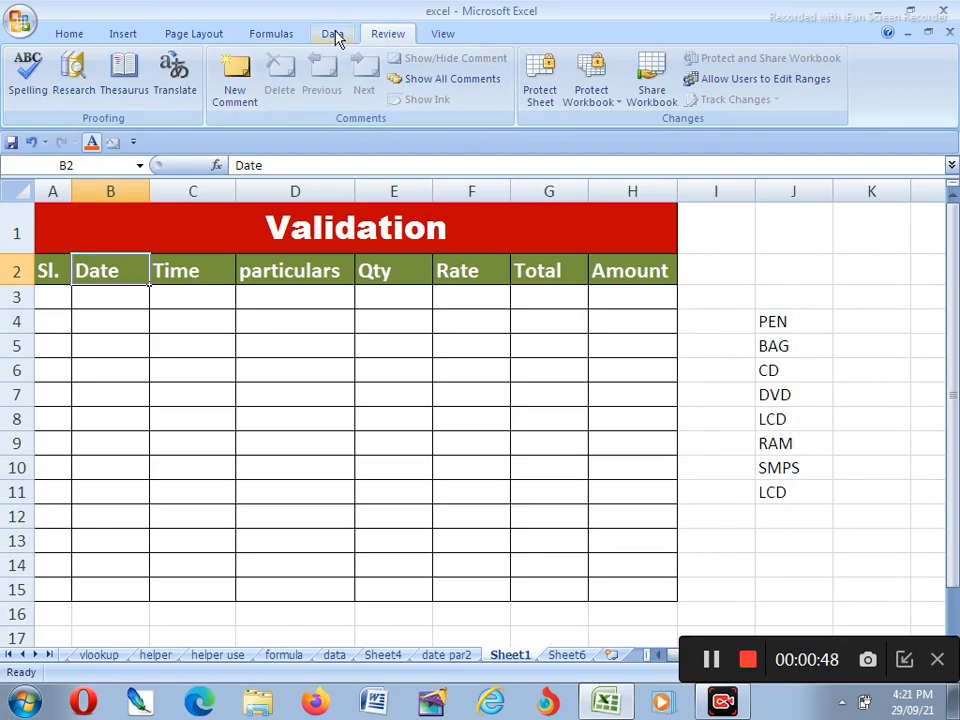
- Begin a data validation input message for the Date header cell B2, giving it the title "Date"
{"action": "left_click", "coordinate": [333, 35]}
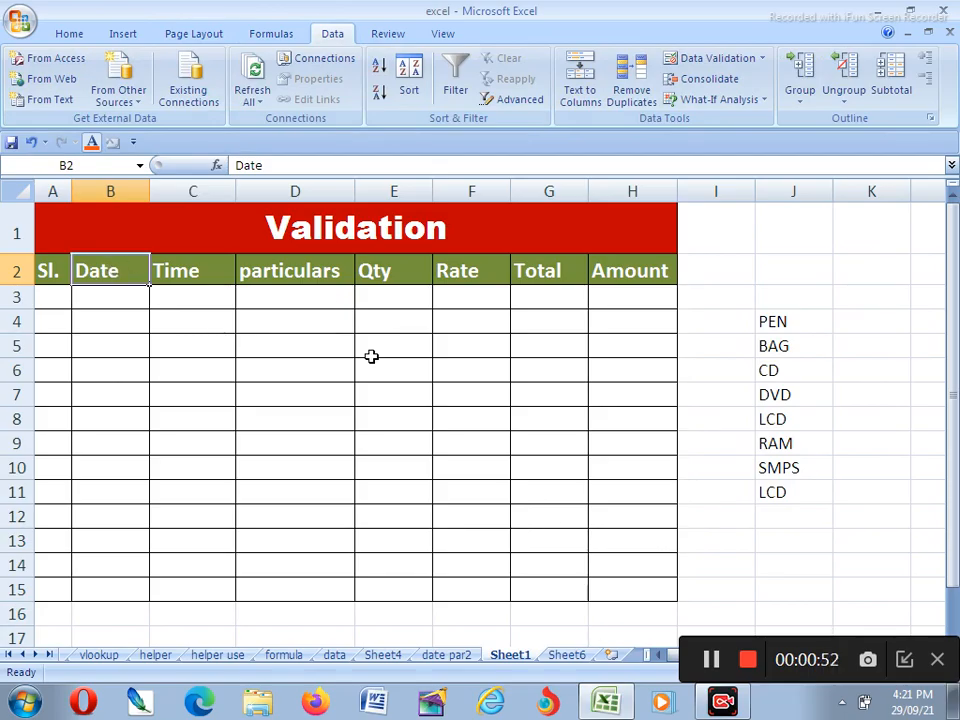
{"action": "left_click", "coordinate": [422, 371]}
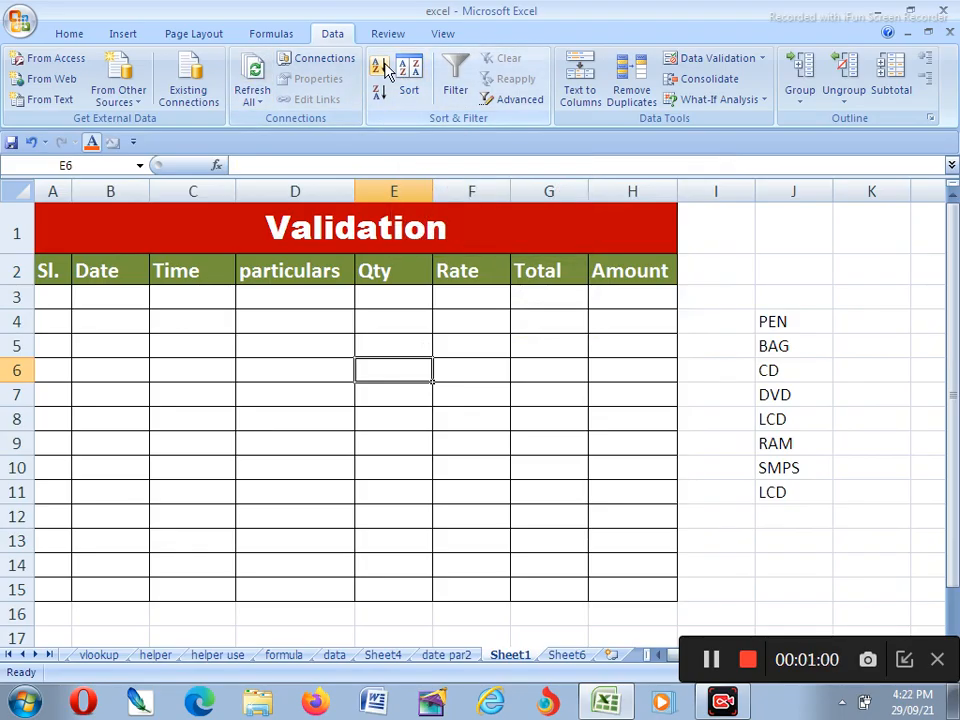
{"action": "left_click", "coordinate": [100, 268]}
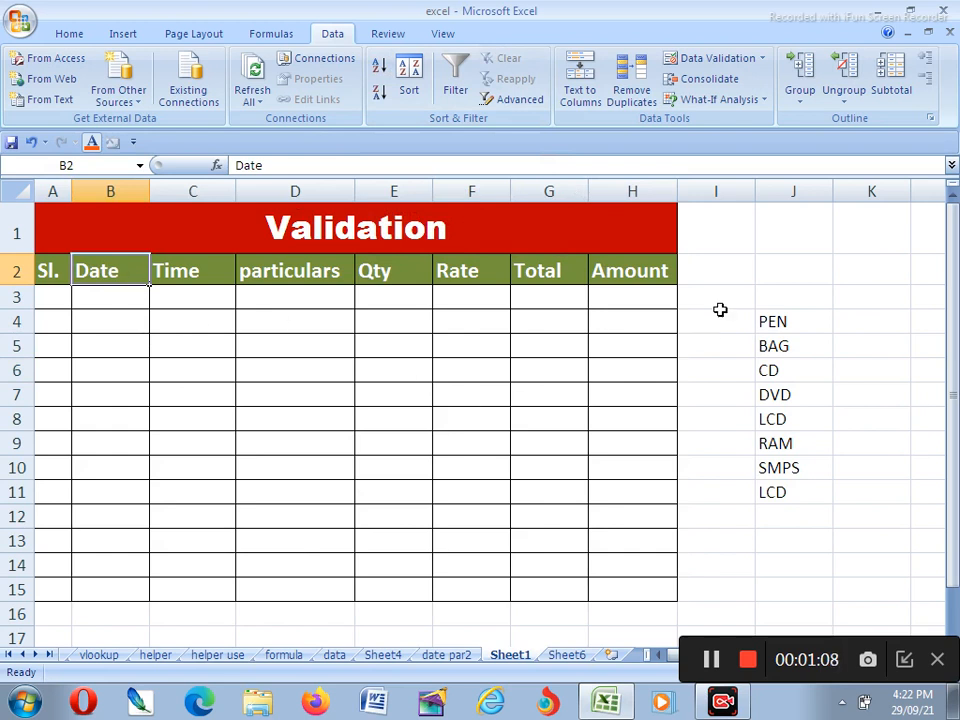
{"action": "left_click", "coordinate": [721, 62]}
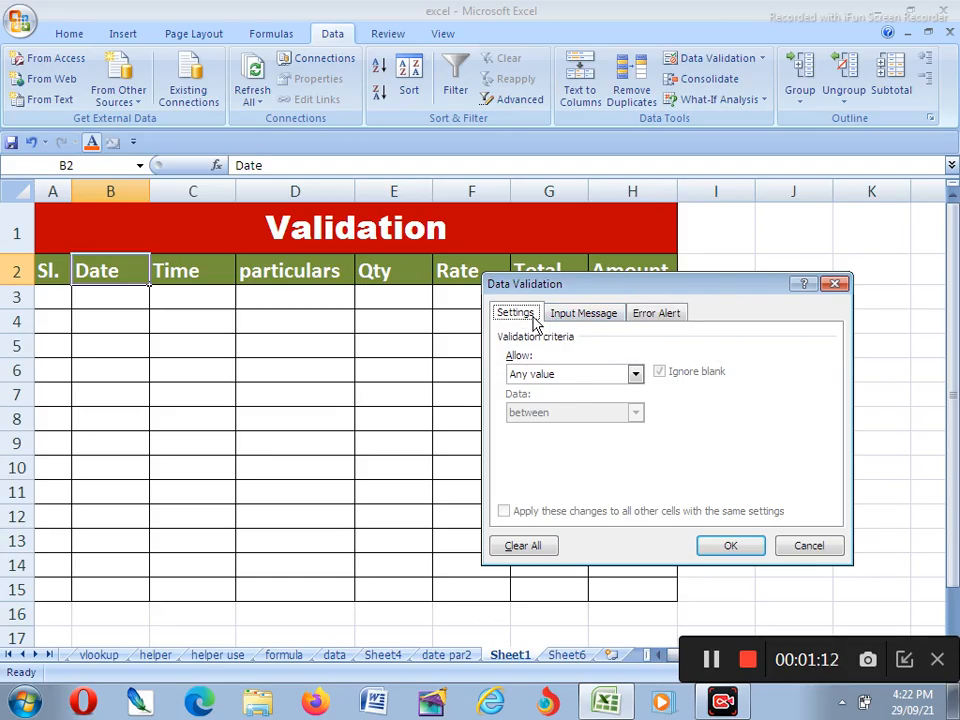
{"action": "left_click", "coordinate": [597, 316]}
{"action": "left_click", "coordinate": [668, 315]}
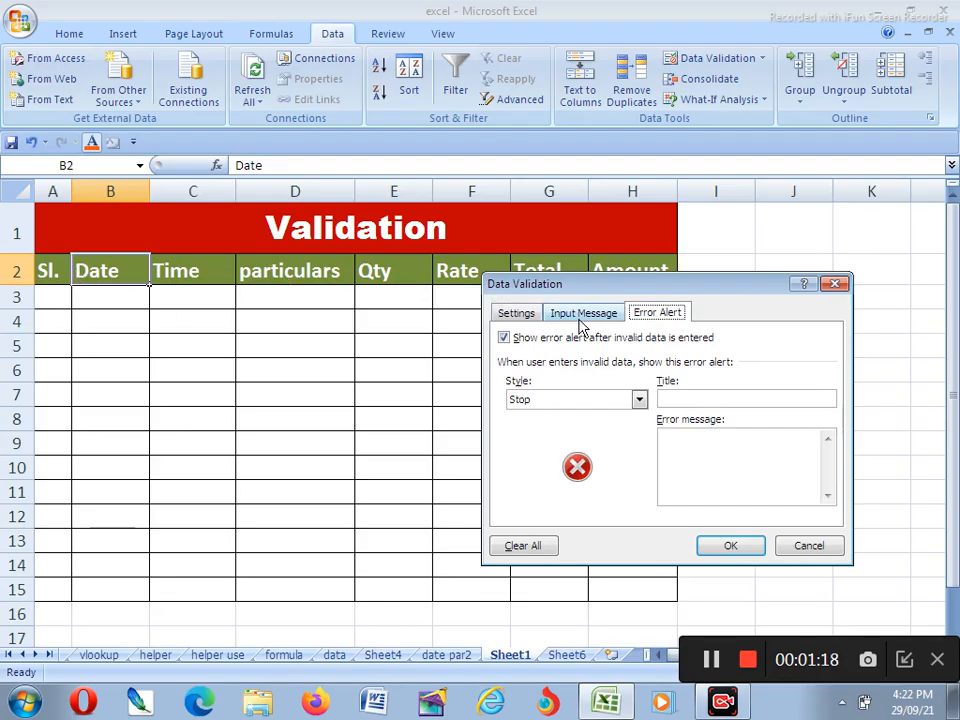
{"action": "left_click", "coordinate": [608, 316]}
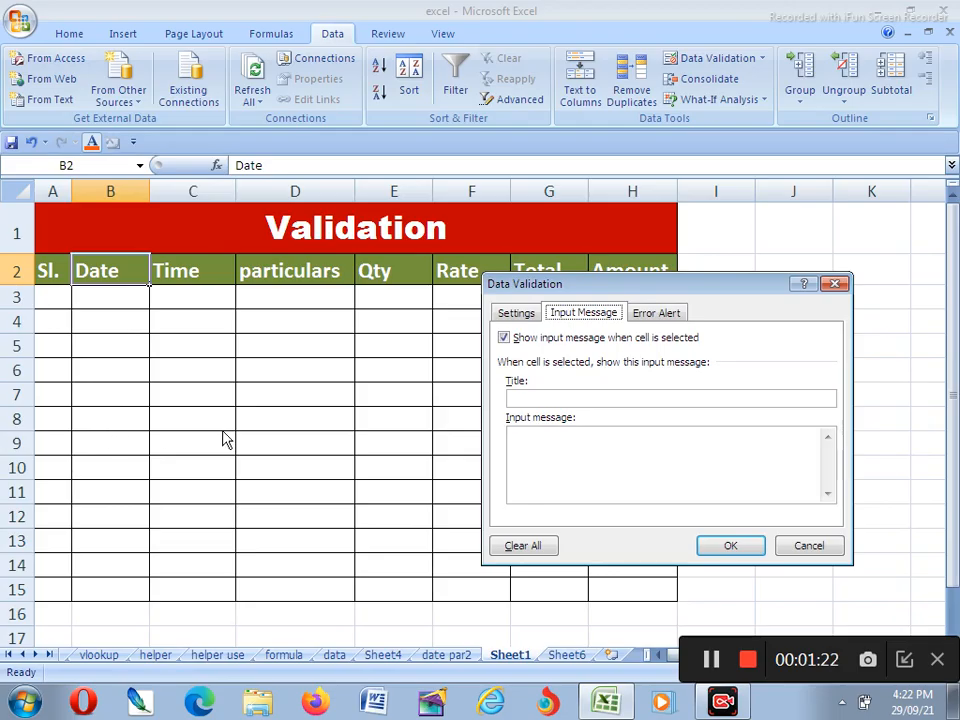
{"action": "left_click", "coordinate": [579, 399]}
{"action": "type", "text": "Date"}
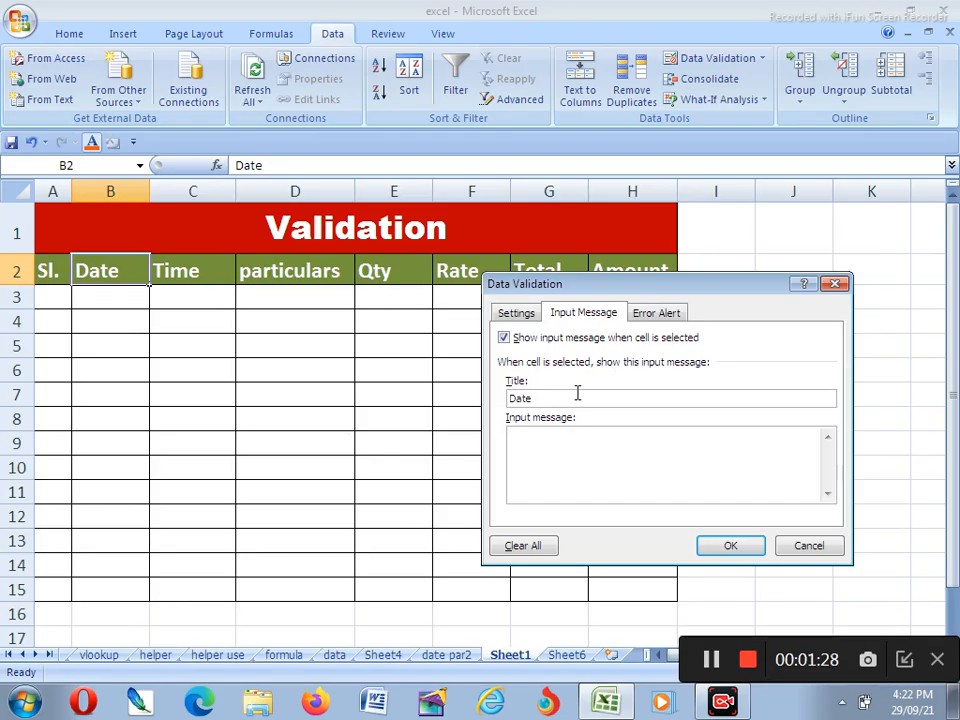
- Set the input message text to "Enter the start Date 1/09/2021 to 30/09/2021" and apply the validation
{"action": "type", "text": "Enter the start dDate"}
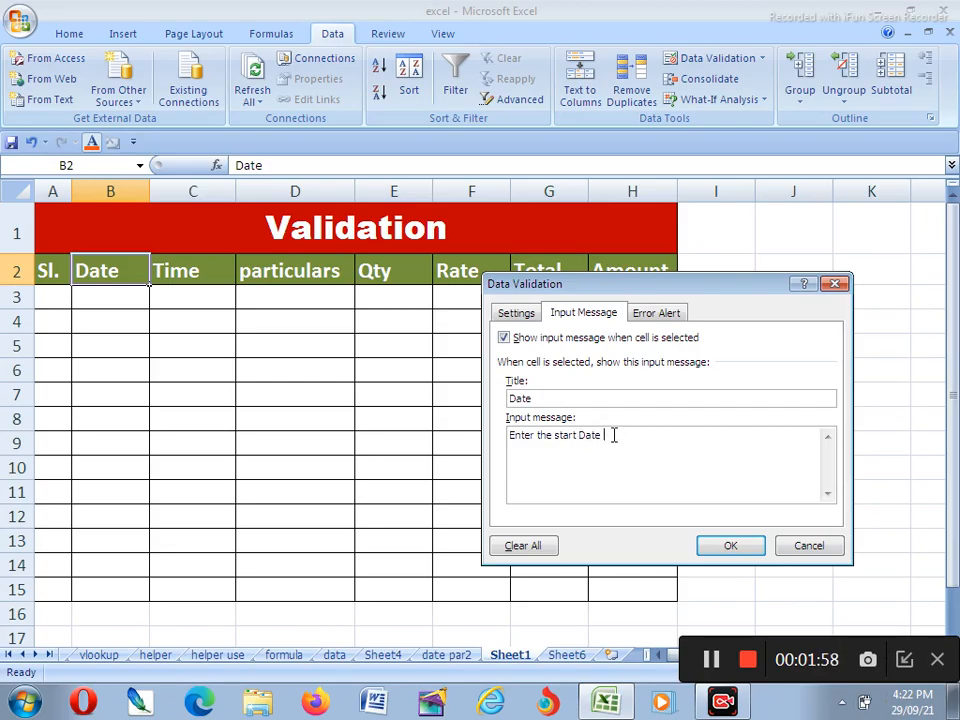
{"action": "type", "text": "i/09/2"}
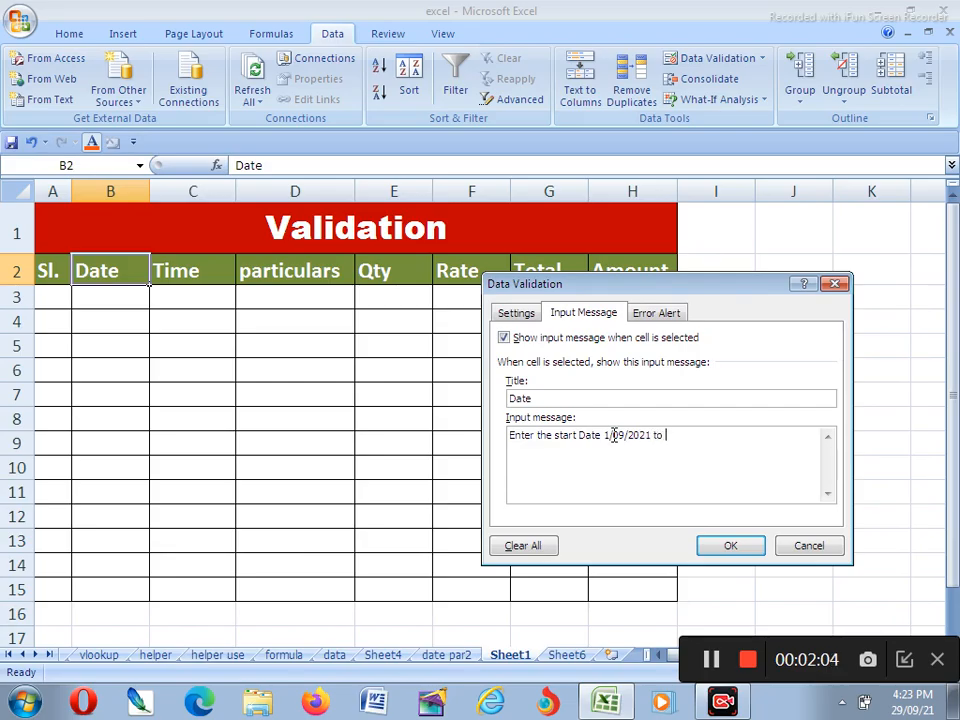
{"action": "type", "text": "021 to"}
{"action": "left_click", "coordinate": [602, 437]}
{"action": "type", "text": "09/2021"}
{"action": "left_click", "coordinate": [745, 546]}
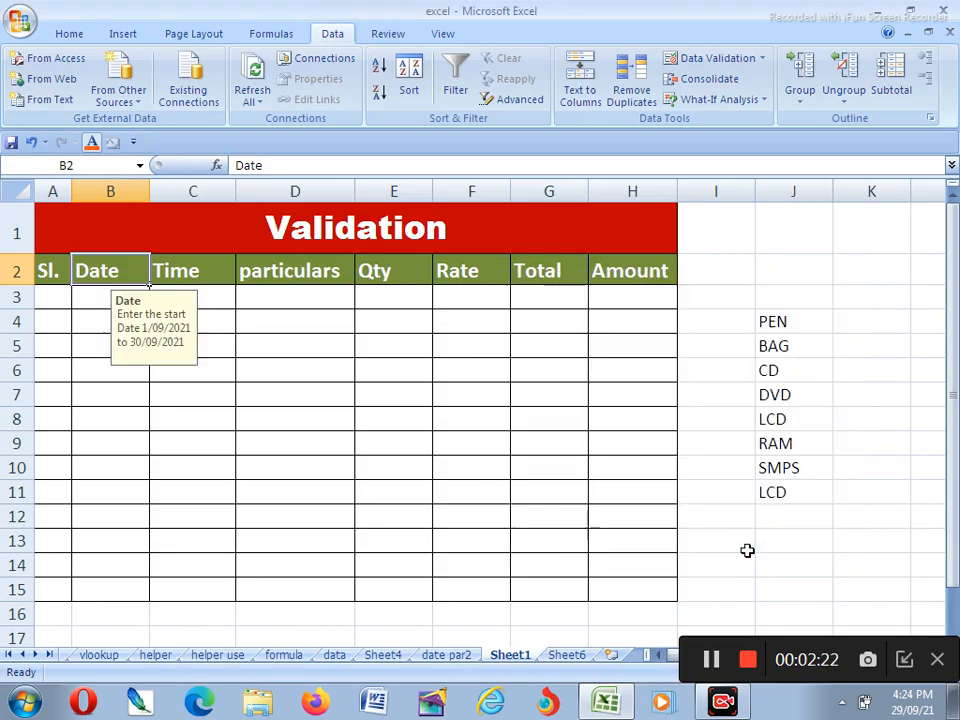
- Check the header's input message, test the Date column by entering "skldjfklds" in B7, and clear that cell
{"action": "left_click", "coordinate": [204, 266]}
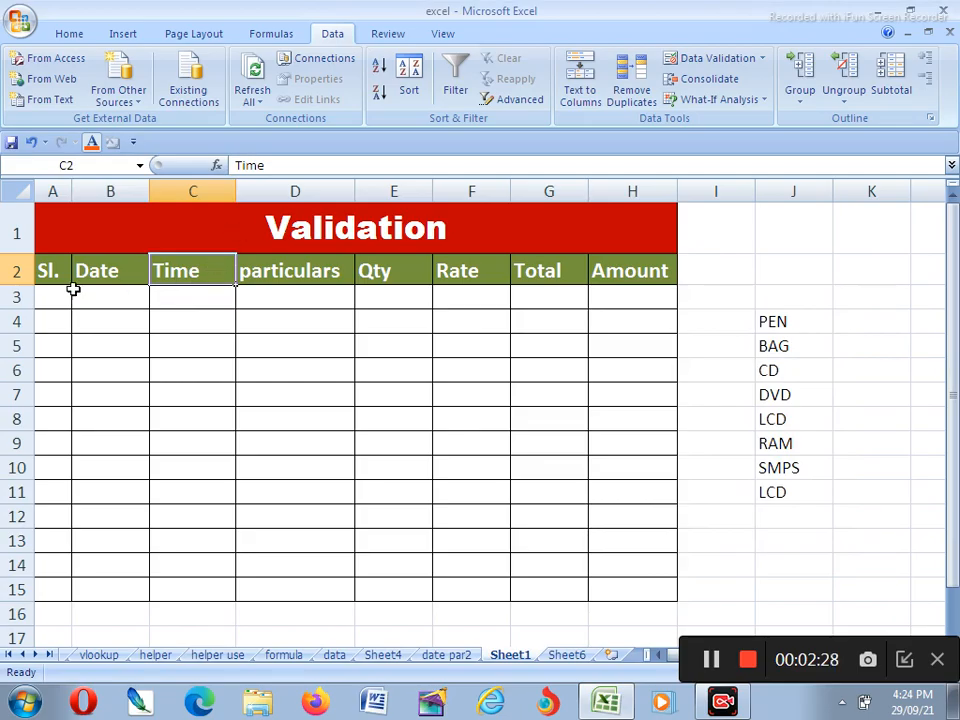
{"action": "left_click", "coordinate": [108, 270]}
{"action": "left_click", "coordinate": [131, 394]}
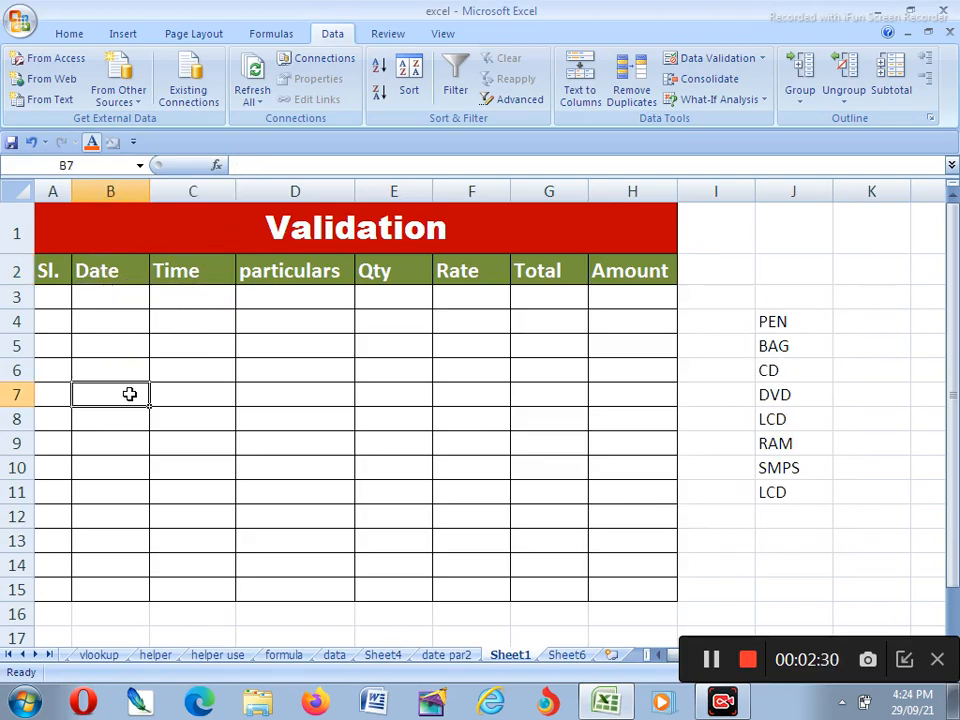
{"action": "type", "text": "skldjfklds"}
{"action": "key", "text": "Return"}
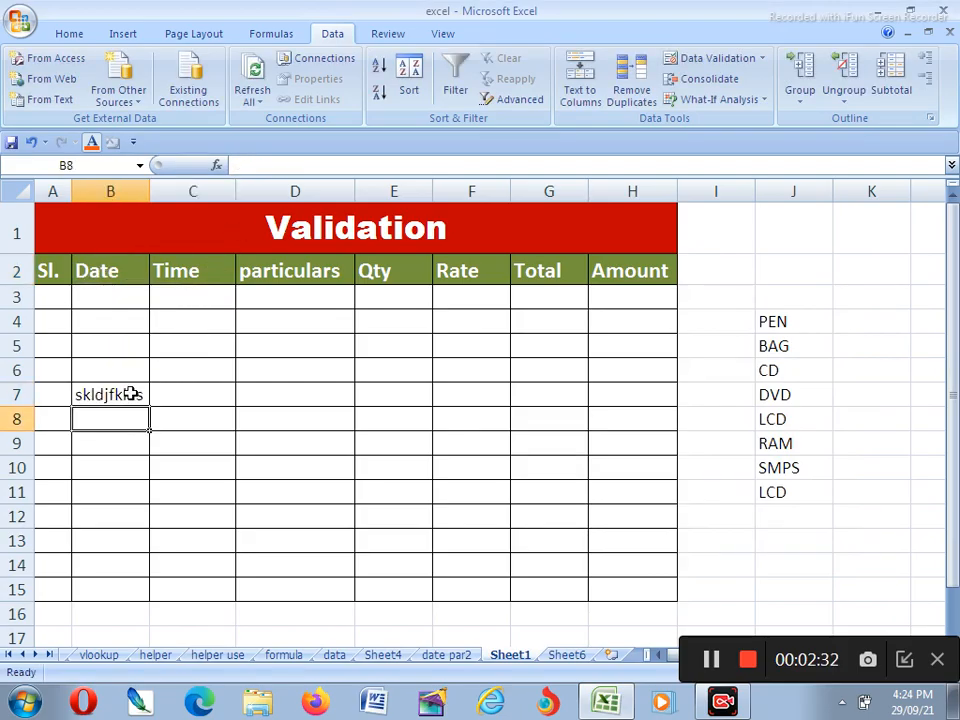
{"action": "left_click", "coordinate": [112, 394]}
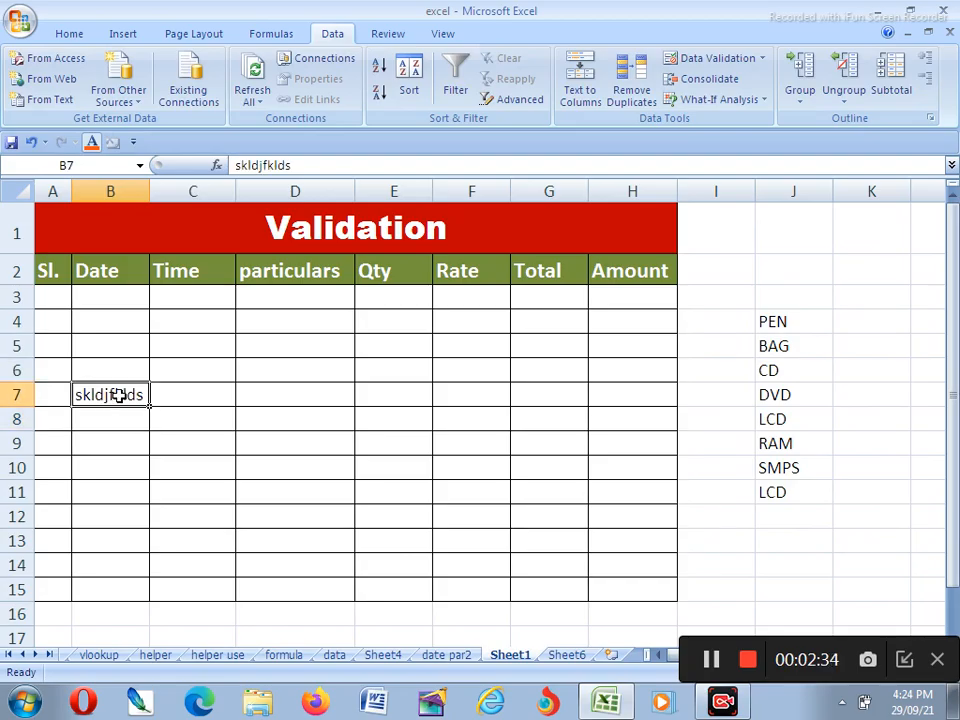
{"action": "key", "text": "Delete"}
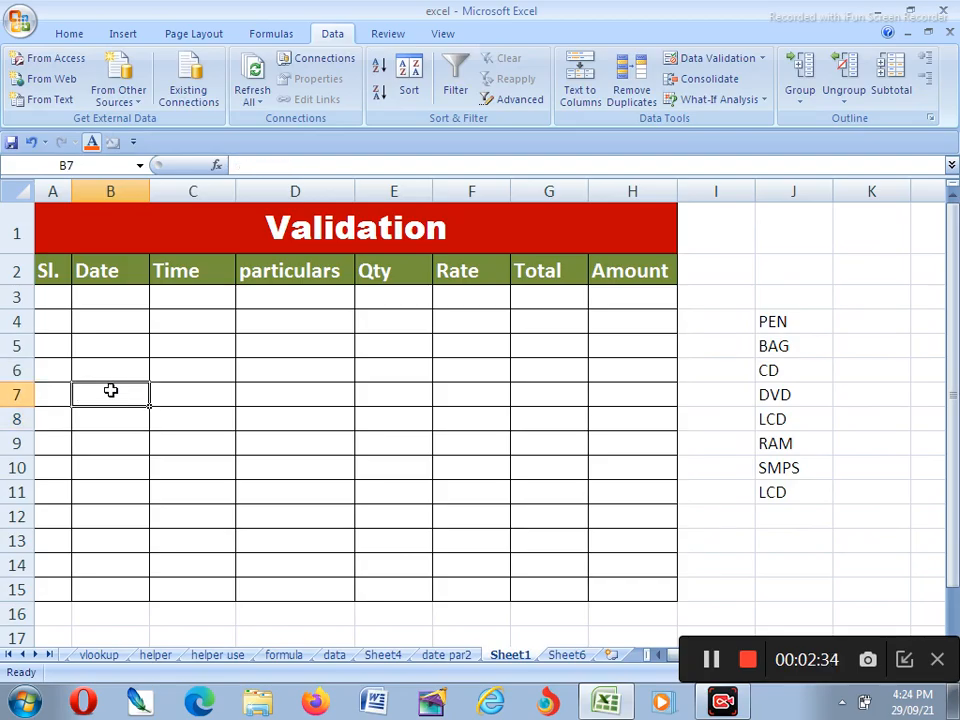
- Set up data validation for cells B3:B15 that allows only Date values
{"action": "left_click", "coordinate": [114, 298]}
{"action": "left_click_drag", "start_coordinate": [113, 311], "coordinate": [103, 598]}
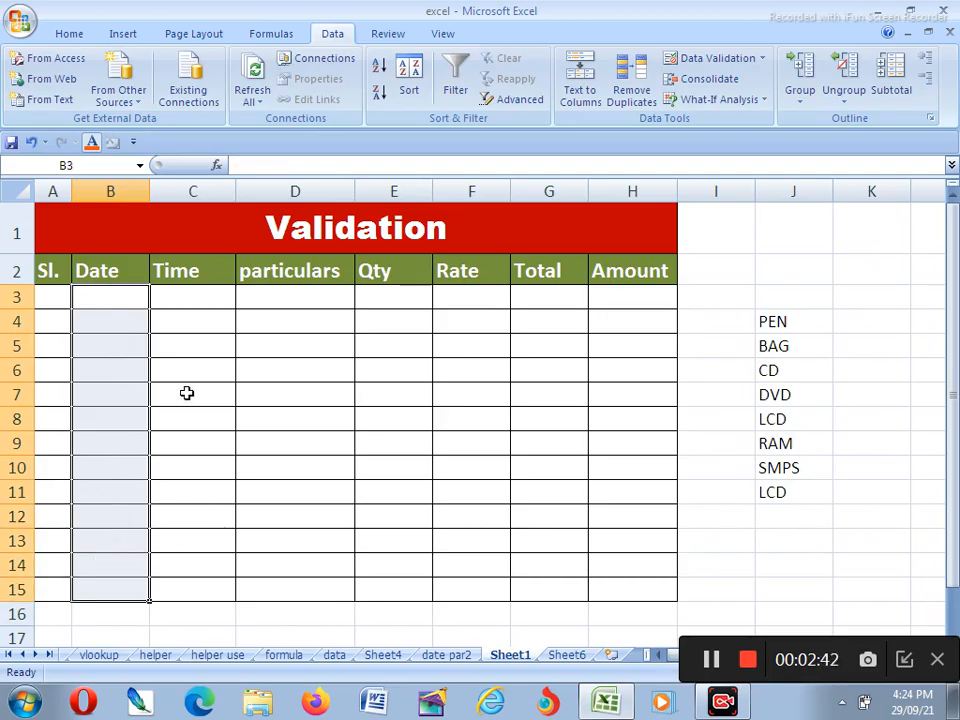
{"action": "left_click", "coordinate": [729, 62]}
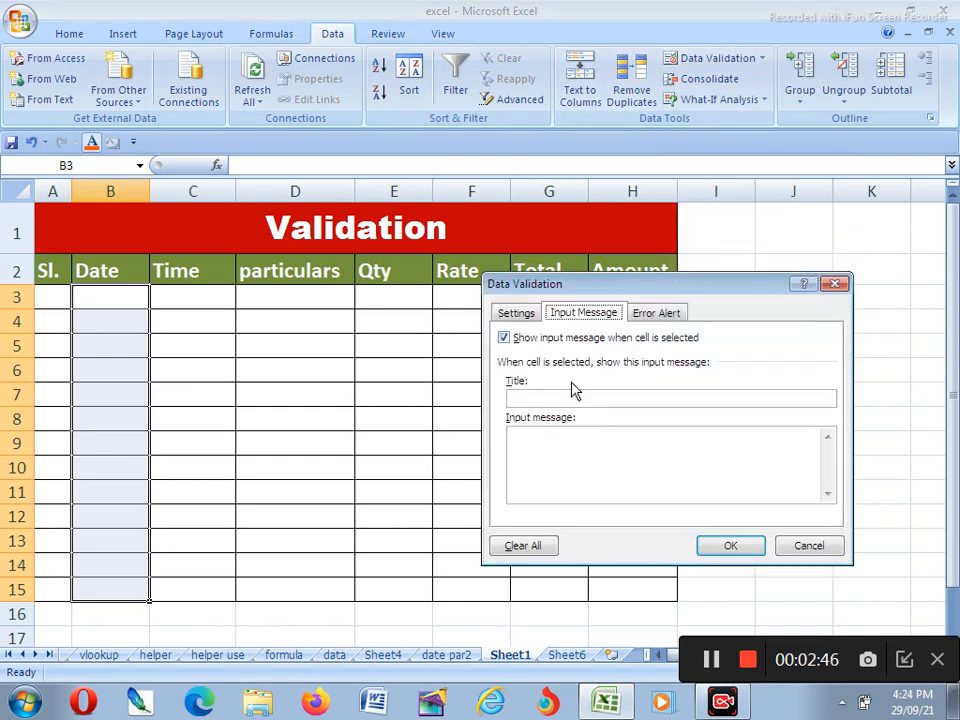
{"action": "left_click", "coordinate": [516, 312]}
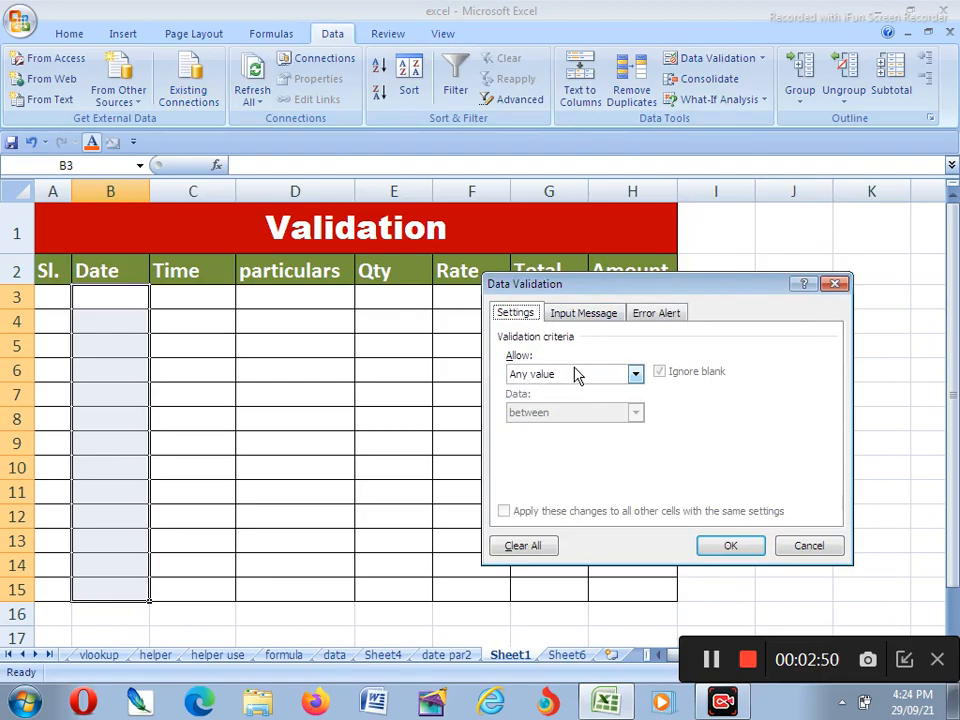
{"action": "left_click", "coordinate": [634, 373]}
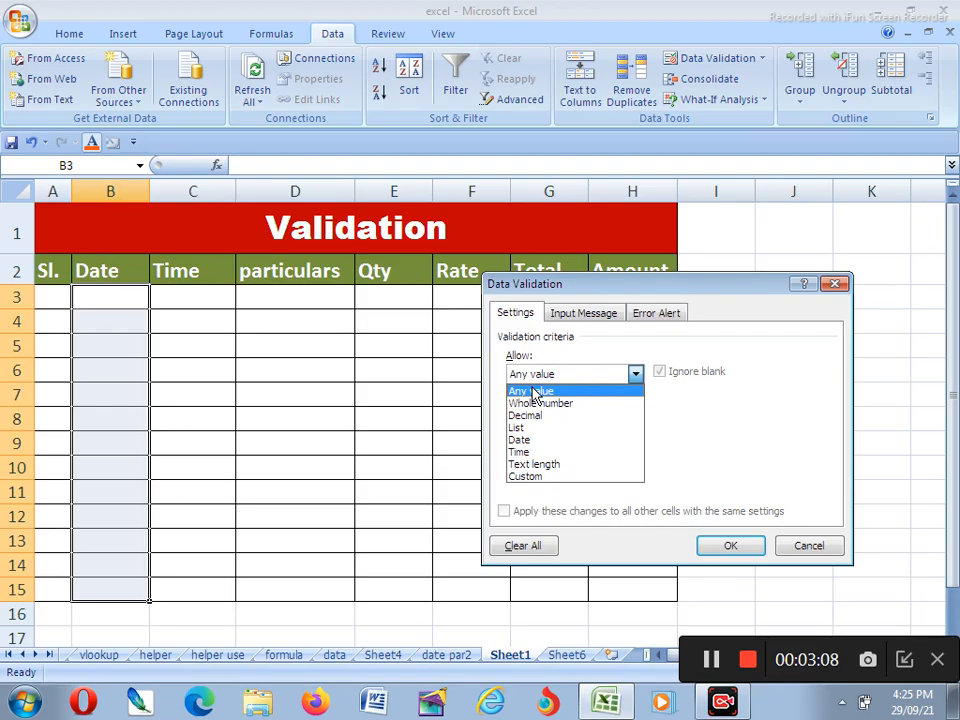
{"action": "left_click", "coordinate": [522, 443]}
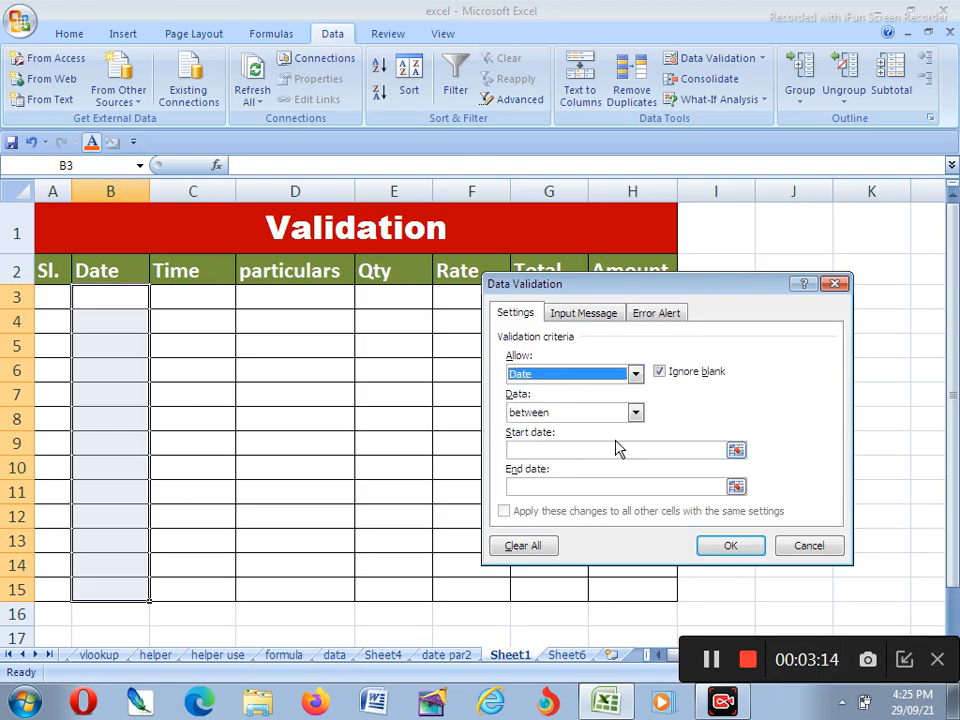
- Limit the allowed dates to between 1/09/2021 and 30/09/2021
{"action": "left_click", "coordinate": [555, 448]}
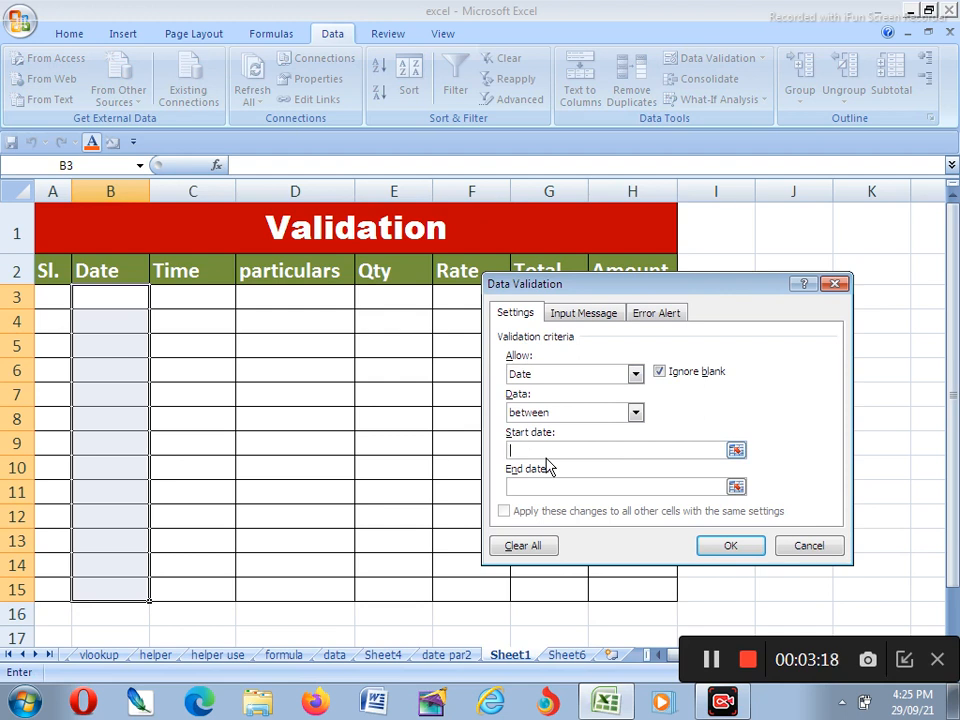
{"action": "type", "text": "1/09/"}
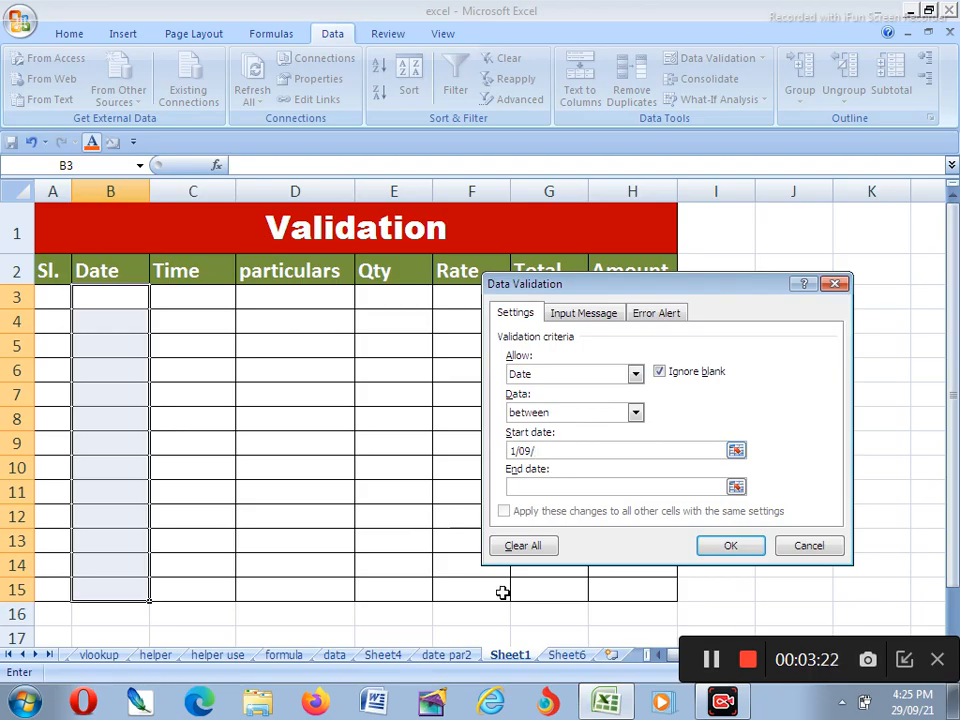
{"action": "type", "text": "2021"}
{"action": "left_click", "coordinate": [535, 487]}
{"action": "type", "text": "30"}
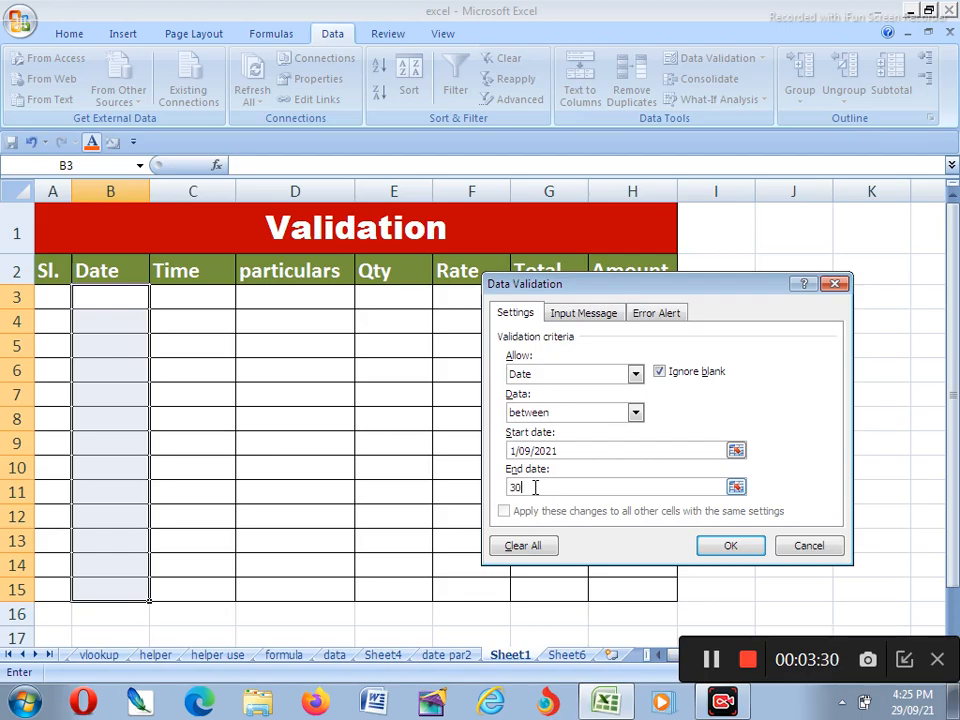
{"action": "type", "text": "09/2021"}
- Try the Information style for the validation's error alert, then set the style back to Stop
{"action": "left_click", "coordinate": [655, 313]}
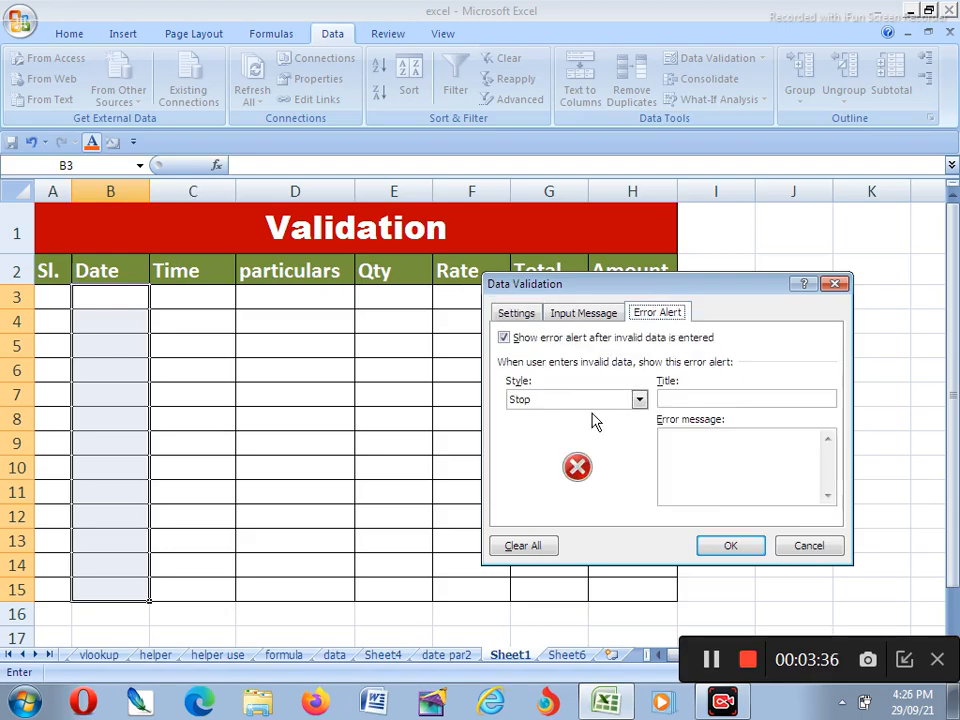
{"action": "left_click", "coordinate": [638, 399]}
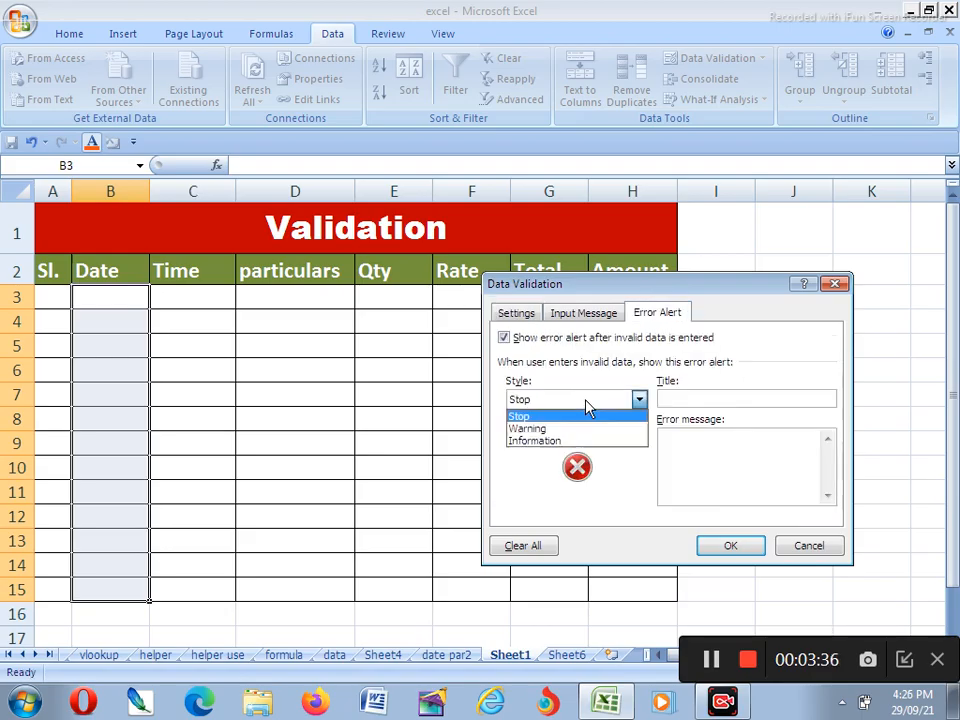
{"action": "left_click", "coordinate": [538, 441]}
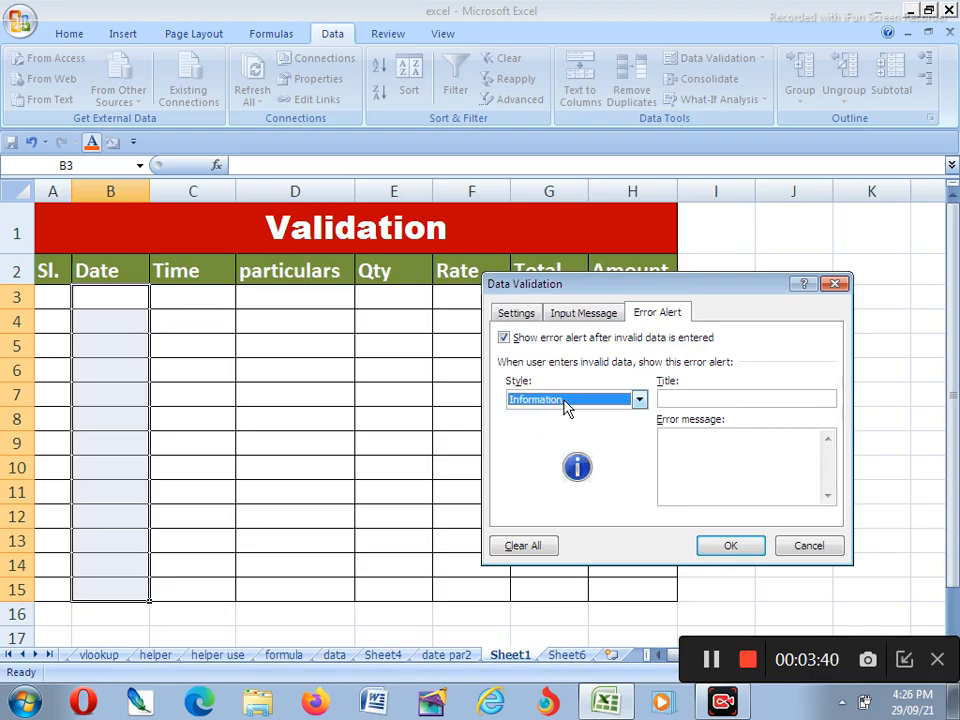
{"action": "left_click", "coordinate": [570, 403]}
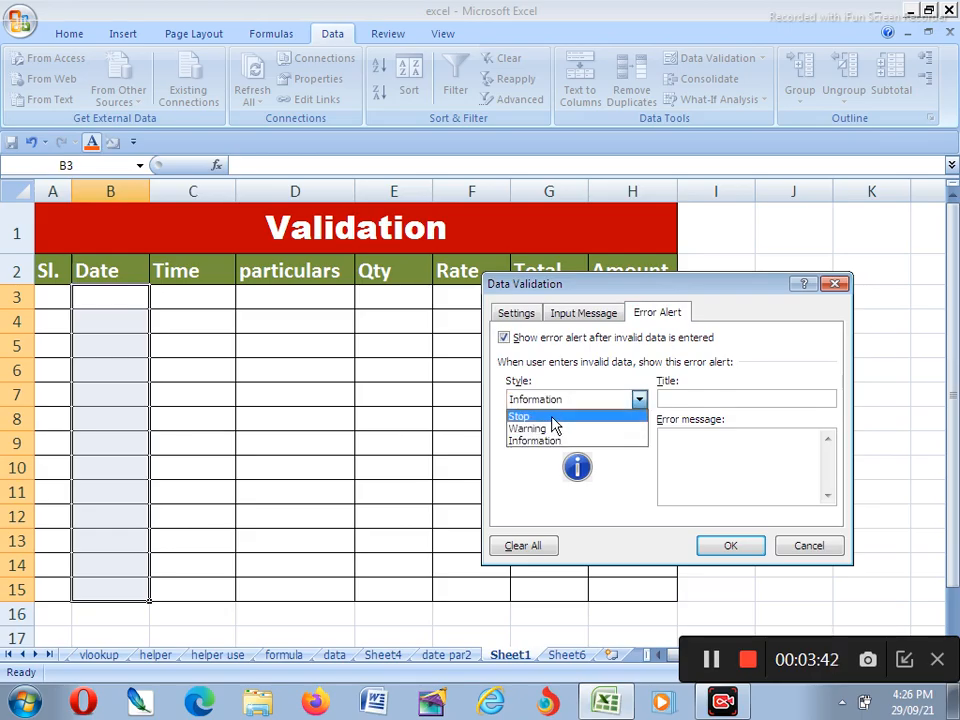
{"action": "left_click", "coordinate": [552, 416]}
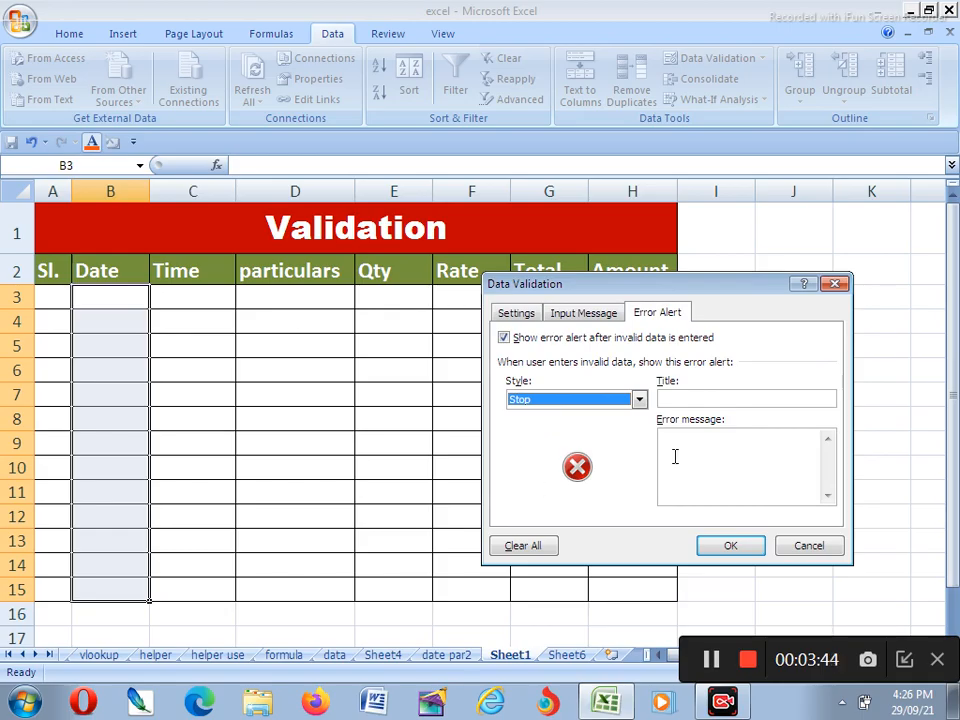
- Title the error alert "Date" and write the error message "The value is wrong" followed by "** Dekh kr likh**" below it
{"action": "left_click", "coordinate": [725, 401]}
{"action": "type", "text": "Date"}
{"action": "key", "text": "Tab"}
{"action": "type", "text": "The value is wro"}
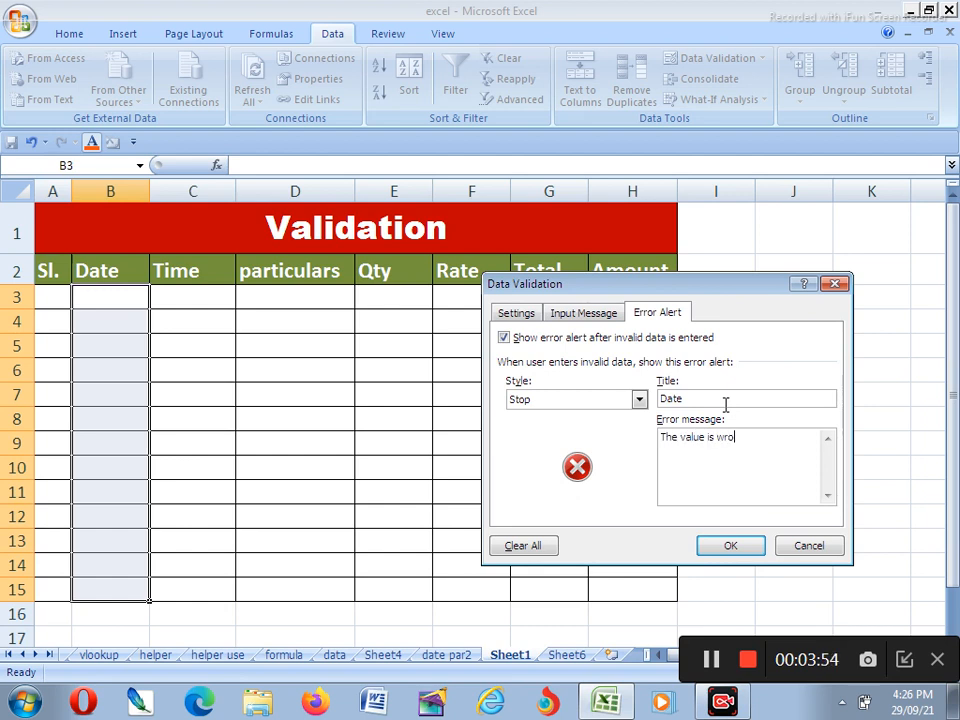
{"action": "type", "text": "ng"}
{"action": "key", "text": "Return"}
{"action": "type", "text": "\""}
{"action": "type", "text": "Fr"}
{"action": "type", "text": "Dekh kr likh**"}
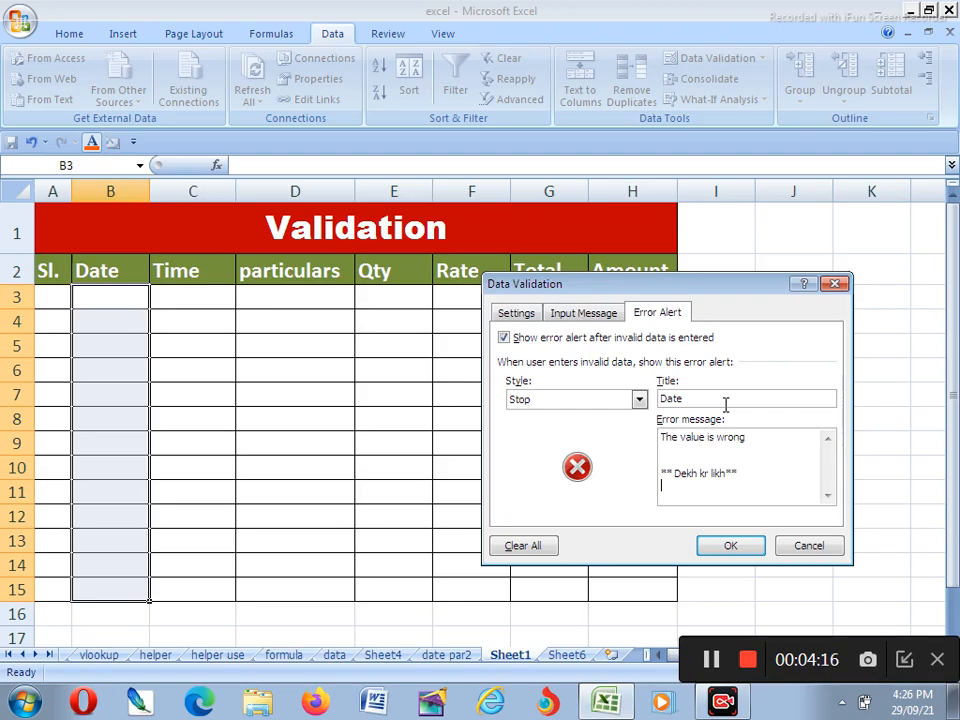
- Add the line "## ** ##" below "** Dekh kr likh**" in the error message
{"action": "key", "text": "Return"}
{"action": "type", "text": "## **"}
{"action": "type", "text": "##"}
{"action": "left_click", "coordinate": [705, 461]}
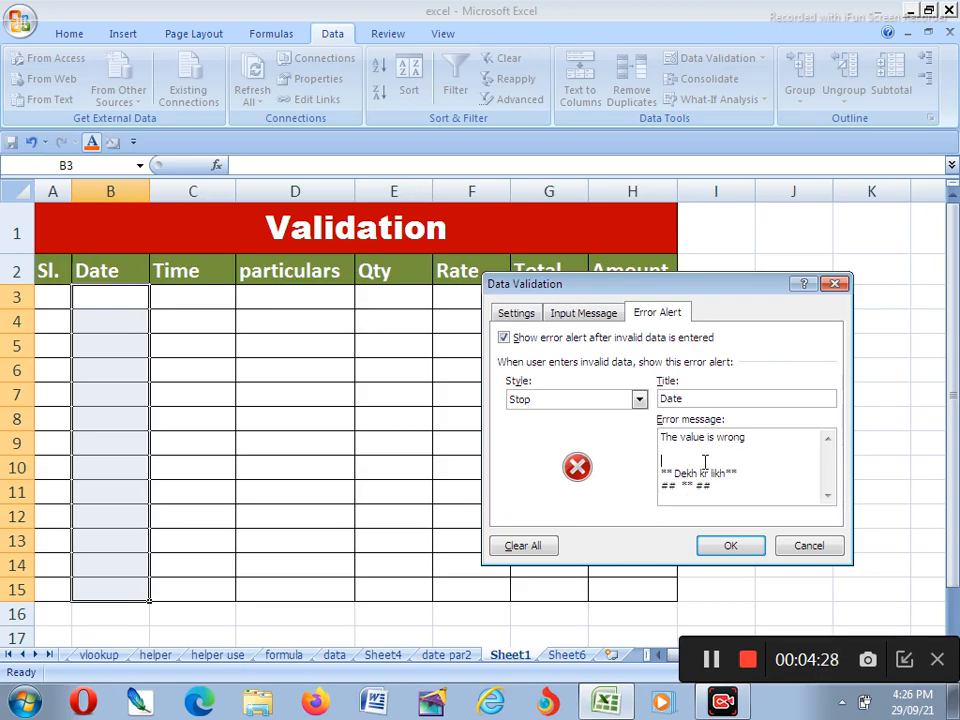
- Put a blank line above "The value is wrong", enclose that text in $ signs, and apply the validation
{"action": "left_click", "coordinate": [662, 437]}
{"action": "key", "text": "Return"}
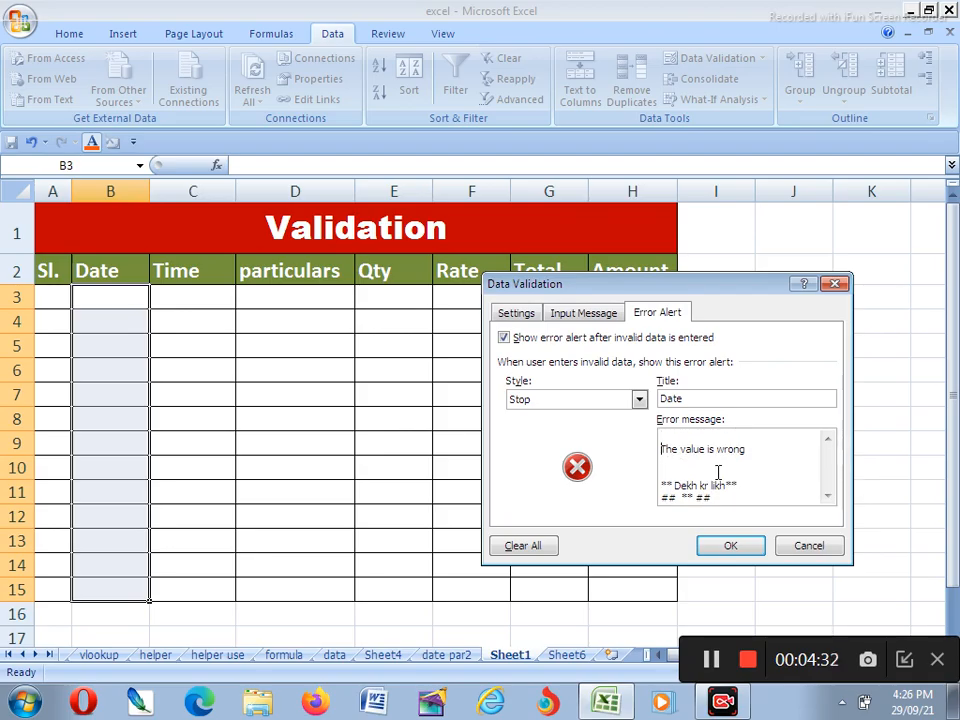
{"action": "type", "text": "s"}
{"action": "key", "text": "Up"}
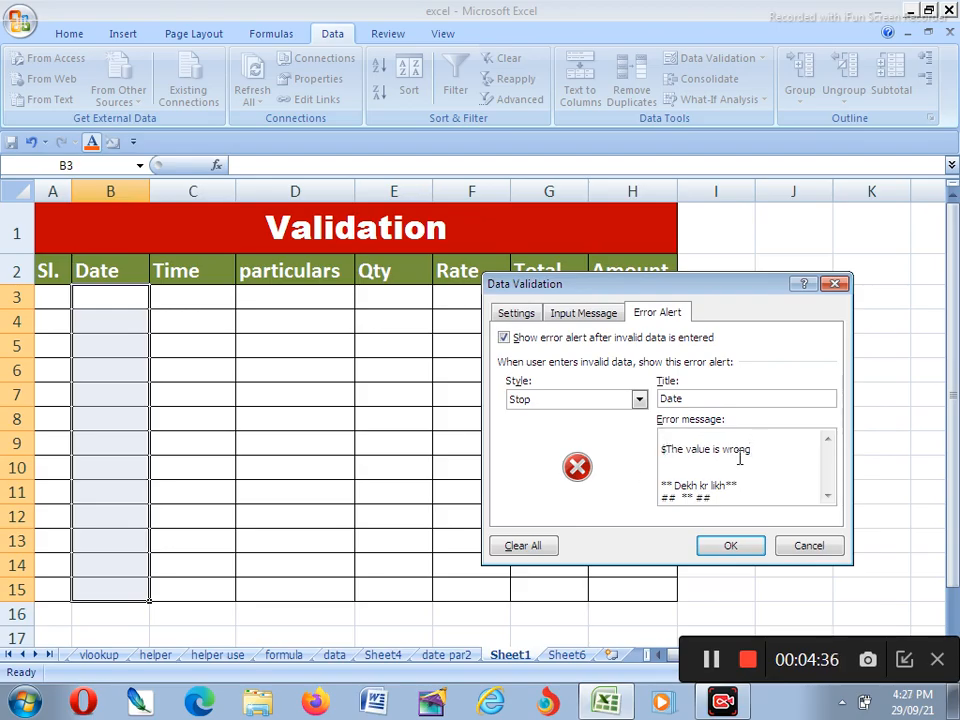
{"action": "key", "text": "BackSpace"}
{"action": "type", "text": "$"}
{"action": "left_click", "coordinate": [733, 547]}
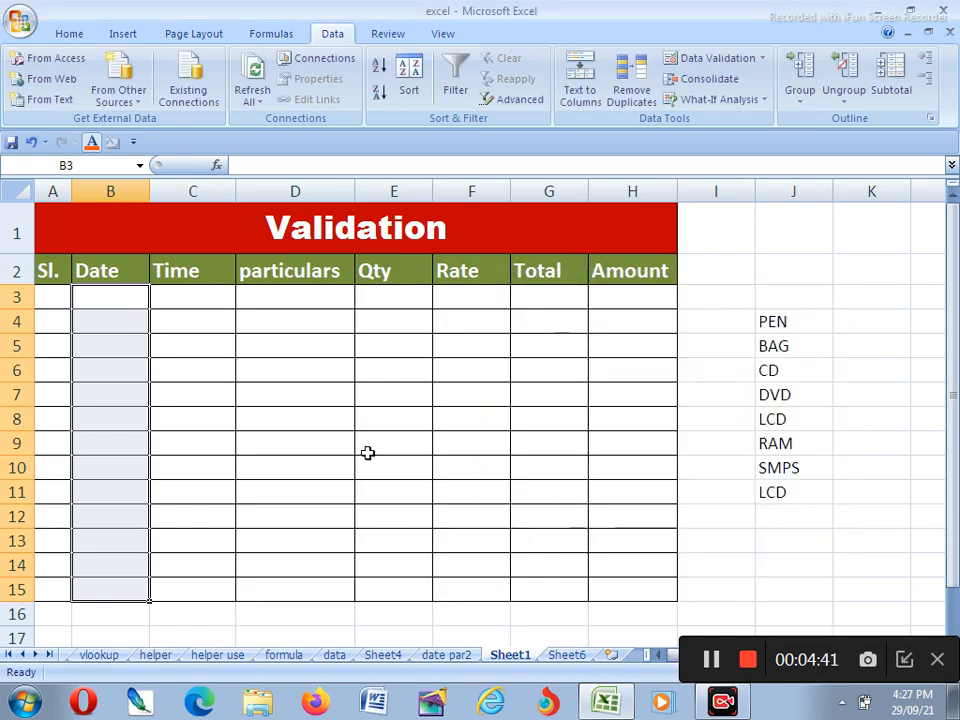
- Test the date validation by entering the text "slfjdas fl" in cell B6, and cancel the entry
{"action": "left_click", "coordinate": [128, 368]}
{"action": "type", "text": "slfjdas fl"}
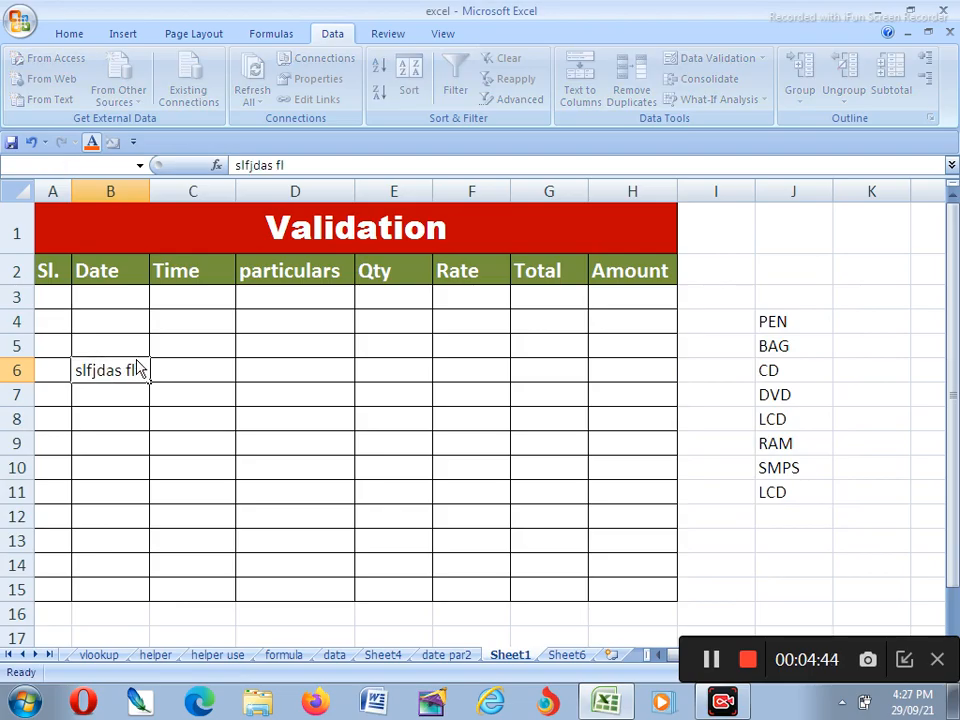
{"action": "key", "text": "Return"}
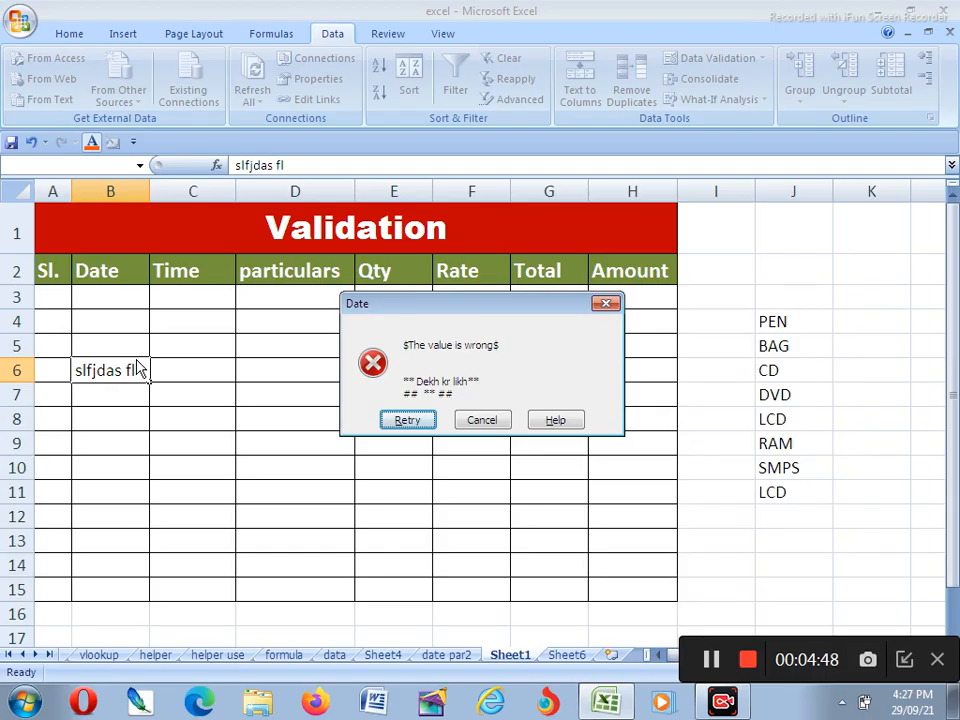
{"action": "key", "text": "Escape"}
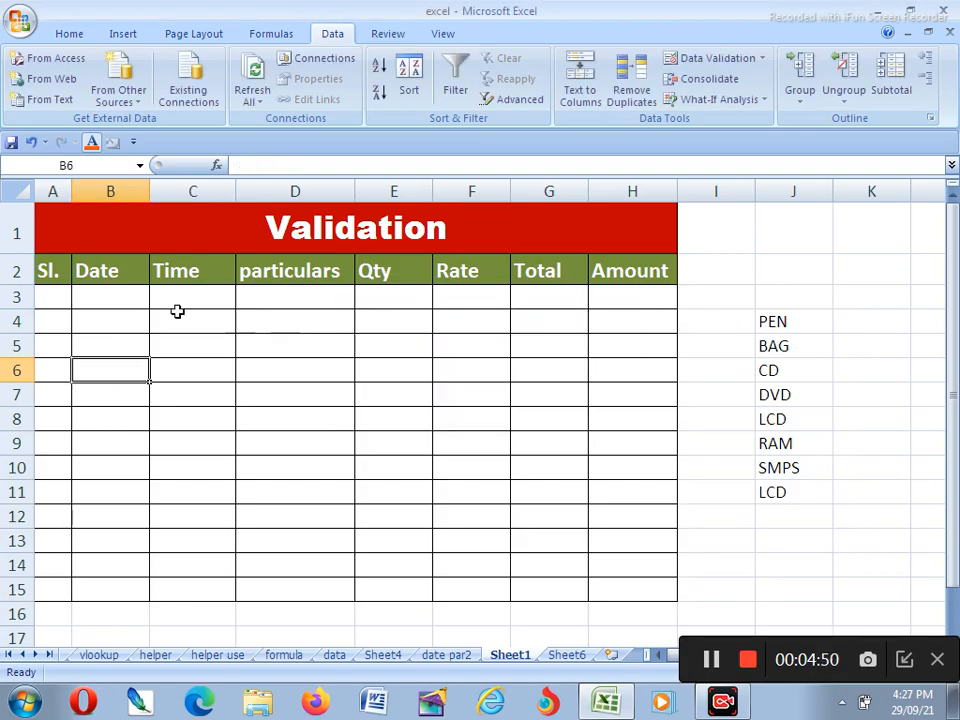
- View the Date header's input message, test cell B6 with 1/10/2021, and enter 1/09/2021 there instead
{"action": "left_click", "coordinate": [128, 268]}
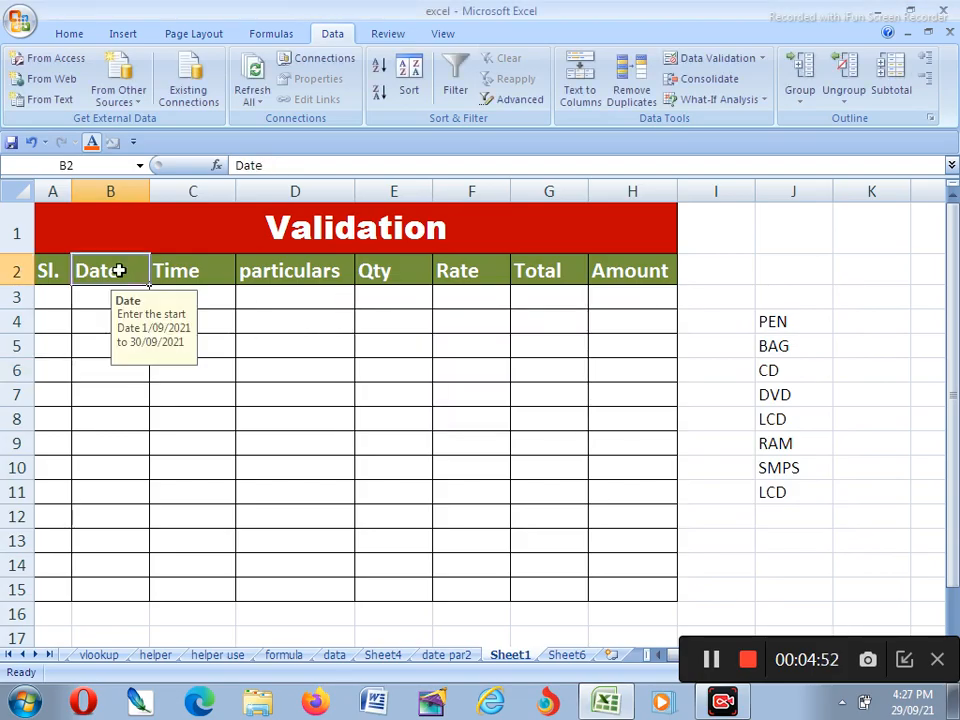
{"action": "left_click", "coordinate": [98, 371]}
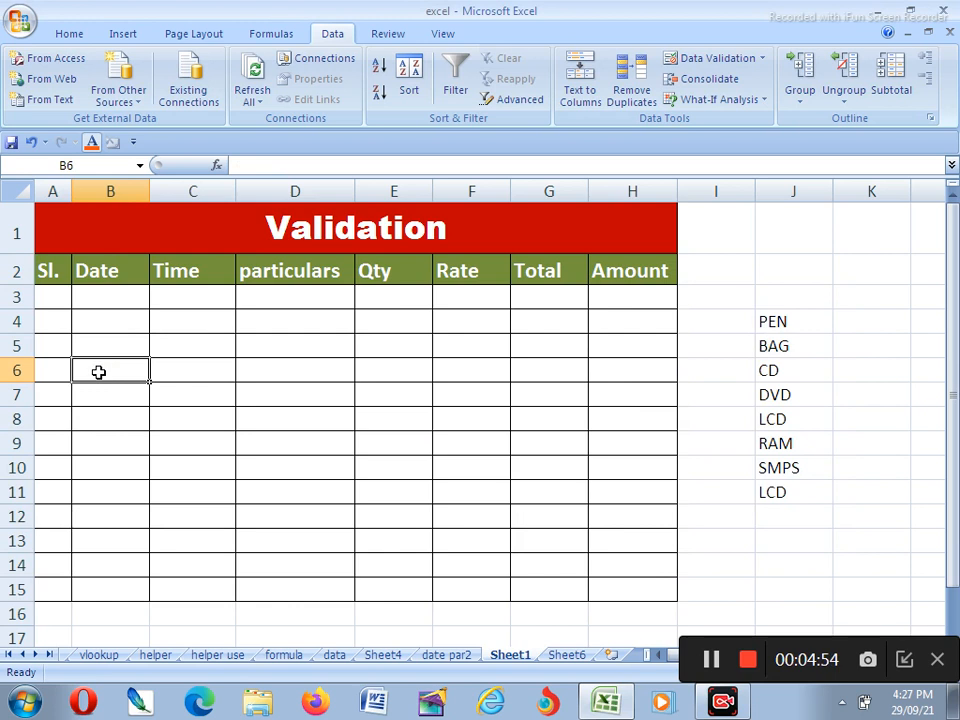
{"action": "type", "text": "1/"}
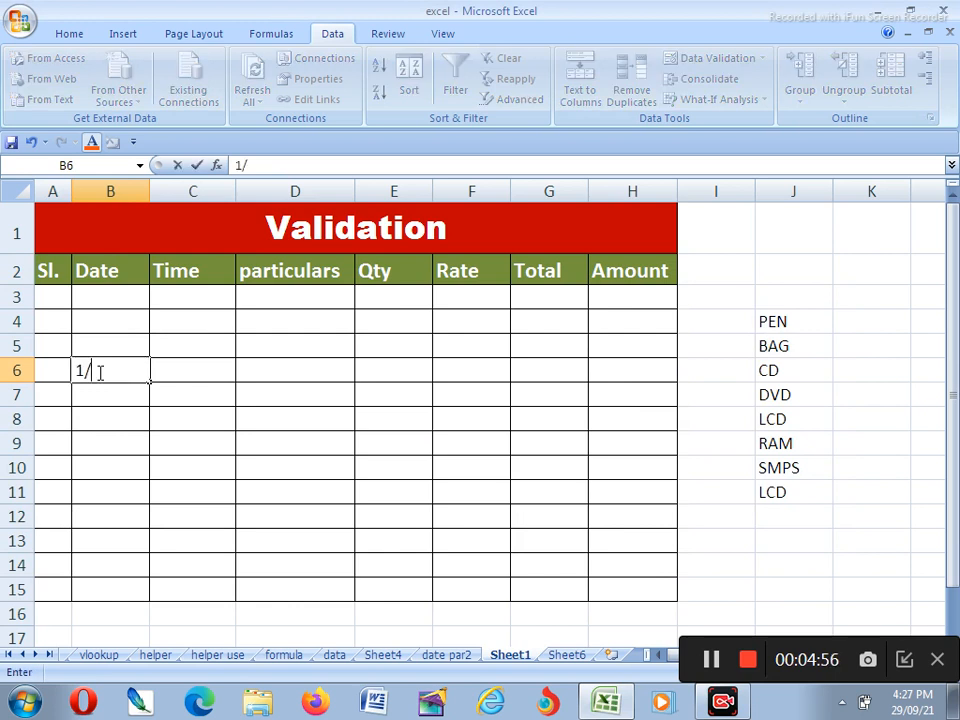
{"action": "type", "text": "10/2021"}
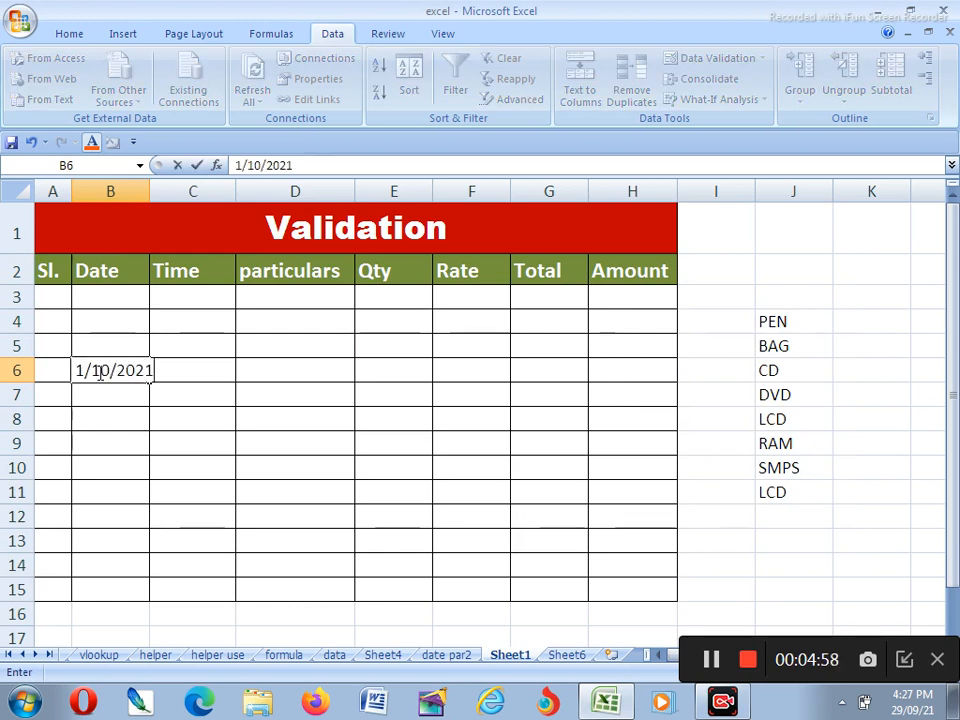
{"action": "key", "text": "Return"}
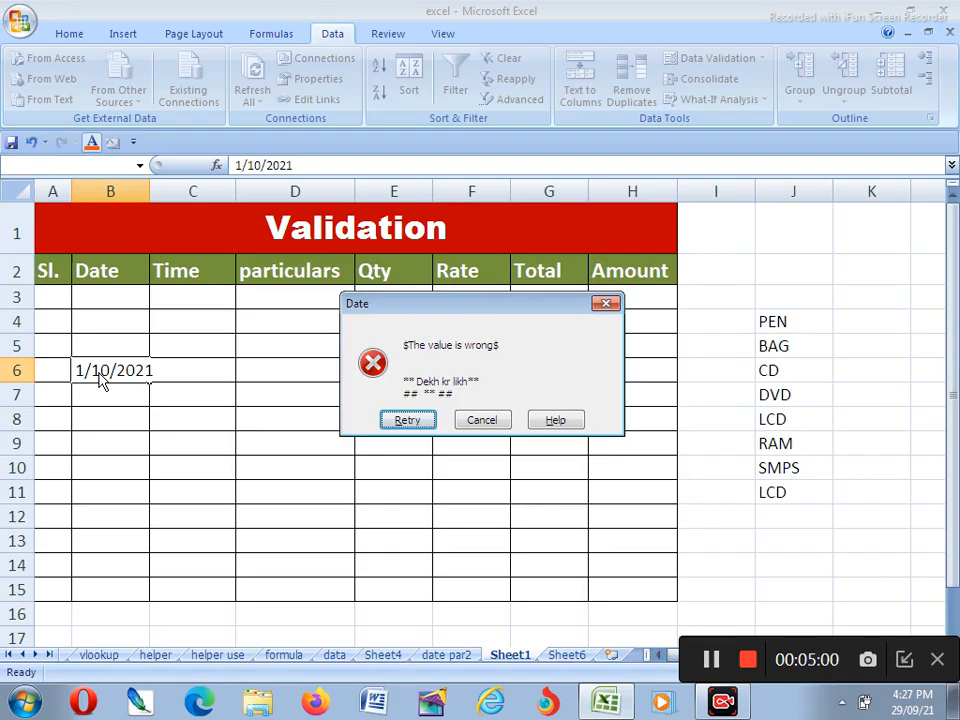
{"action": "key", "text": "Escape"}
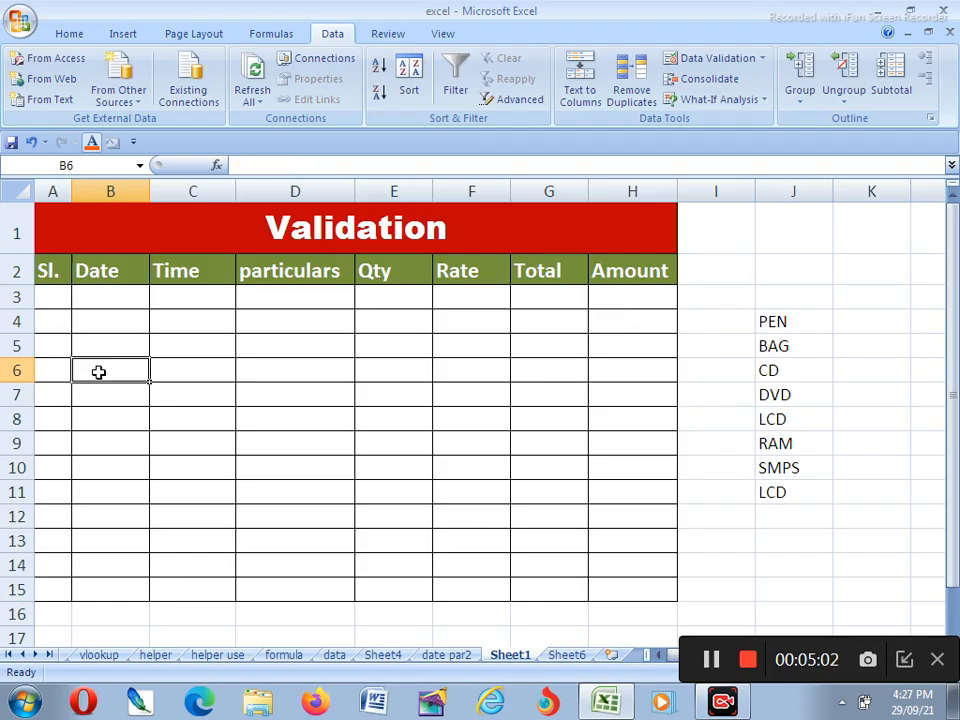
{"action": "type", "text": "1/09/2021"}
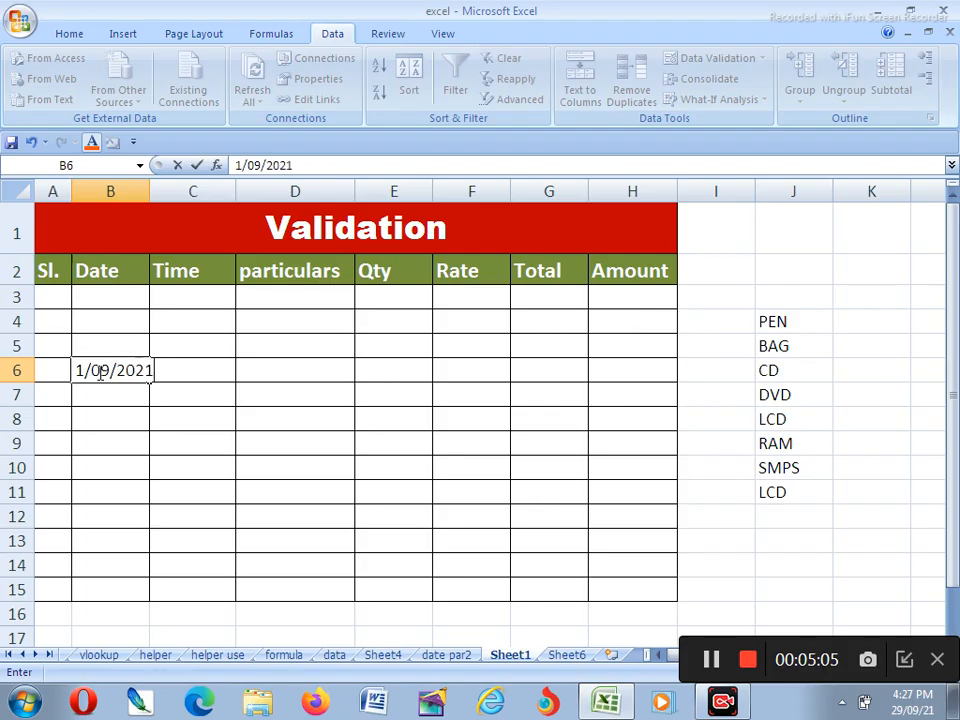
{"action": "key", "text": "Return"}
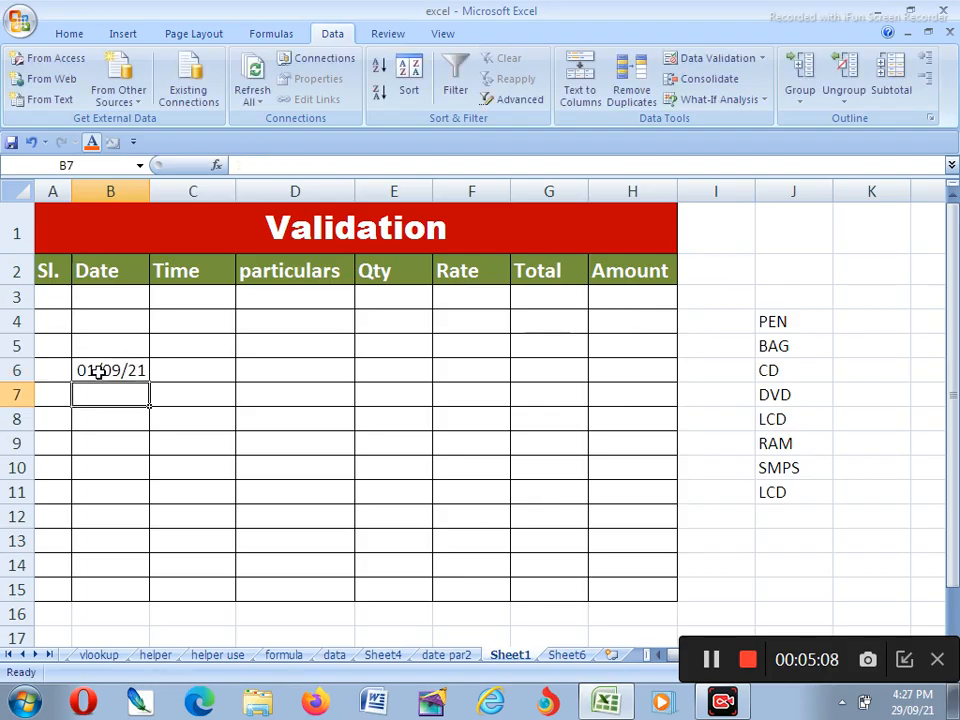
- Try 20/09/021 in cell B7, cancel that entry, and enter 20/09/2021 there instead
{"action": "type", "text": "20/09/021"}
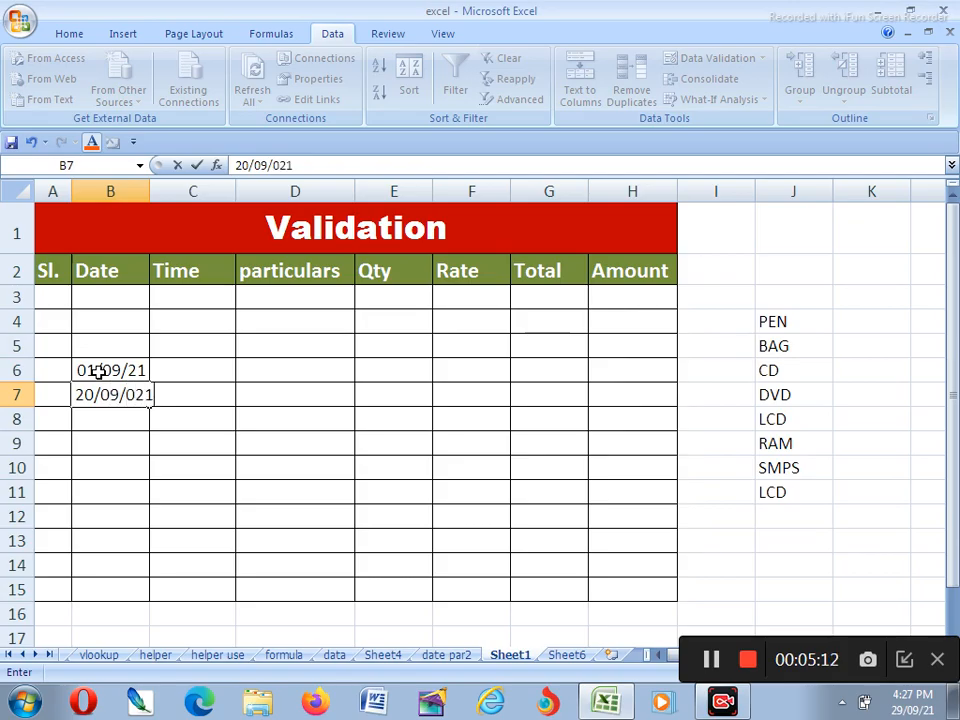
{"action": "key", "text": "Return"}
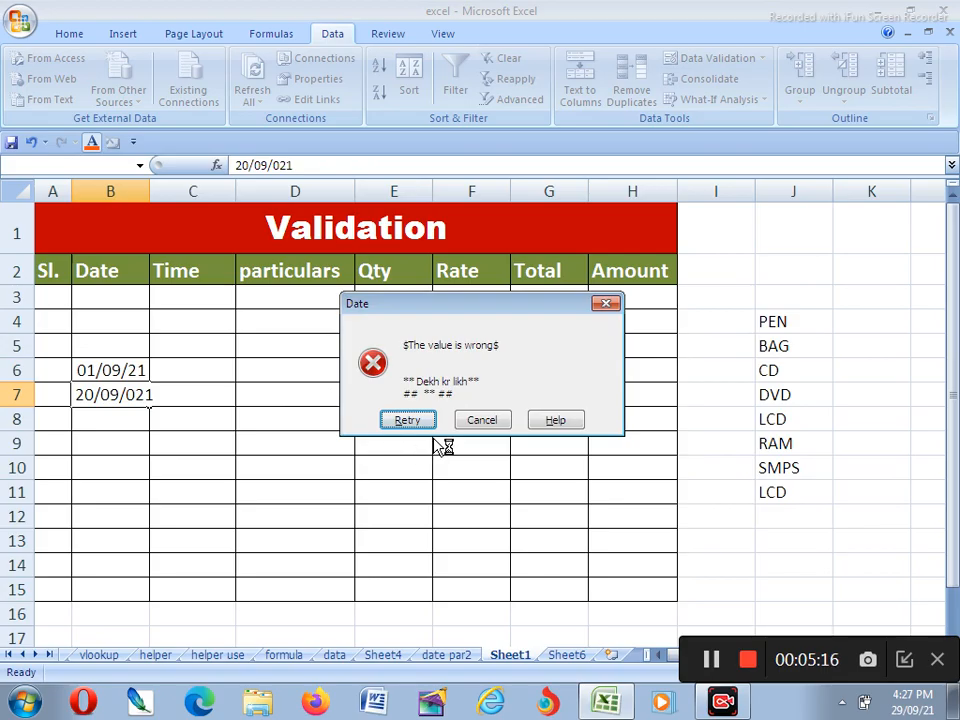
{"action": "left_click", "coordinate": [478, 421]}
{"action": "key", "text": "F1"}
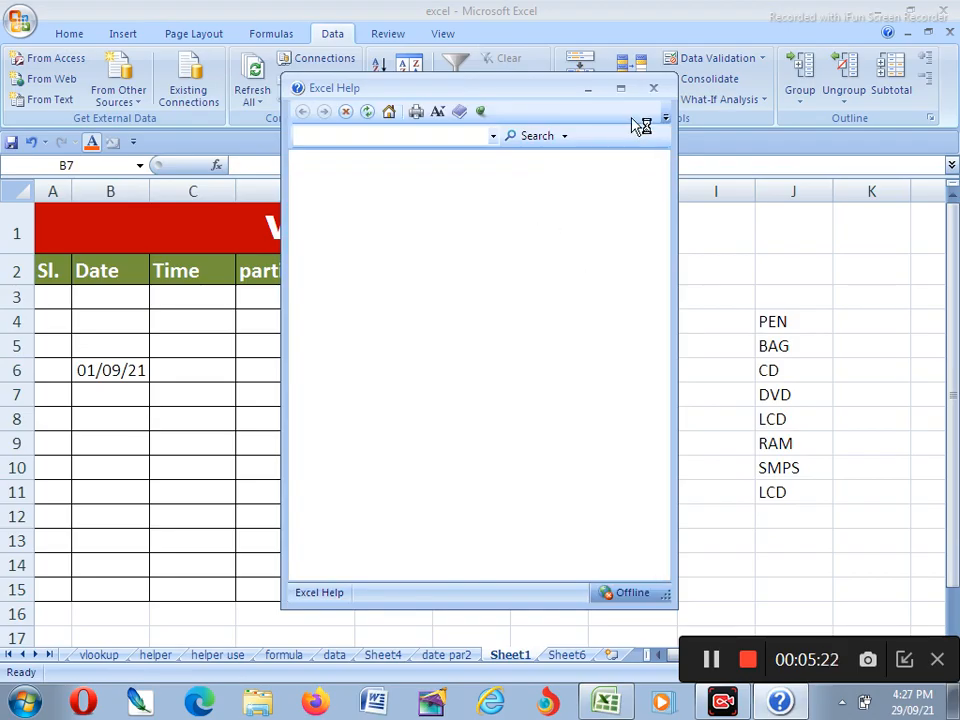
{"action": "left_click", "coordinate": [653, 90]}
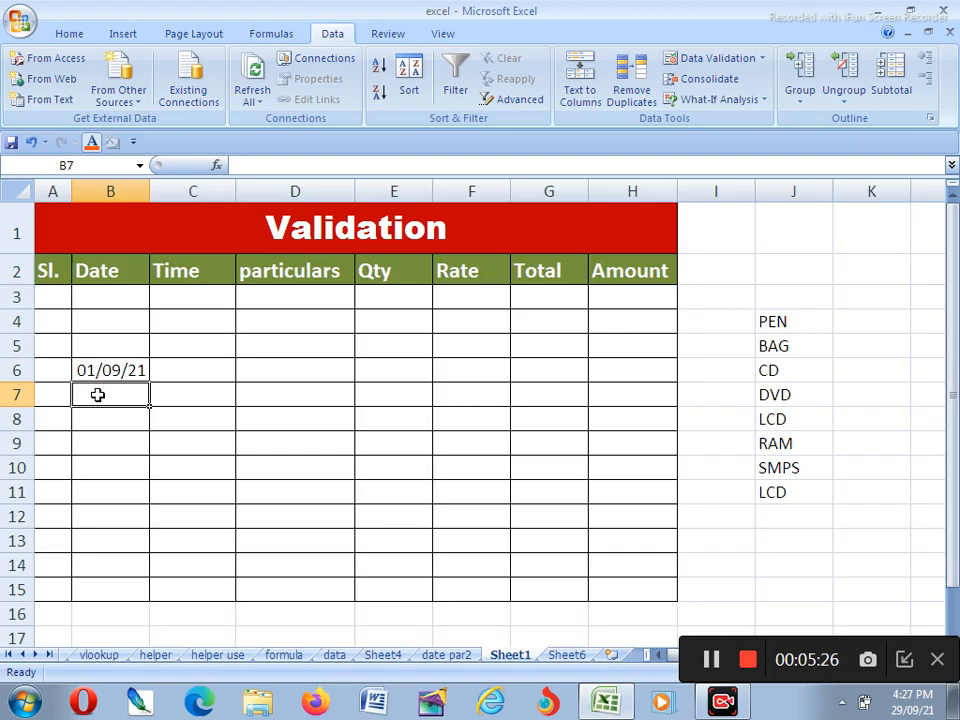
{"action": "type", "text": "20/"}
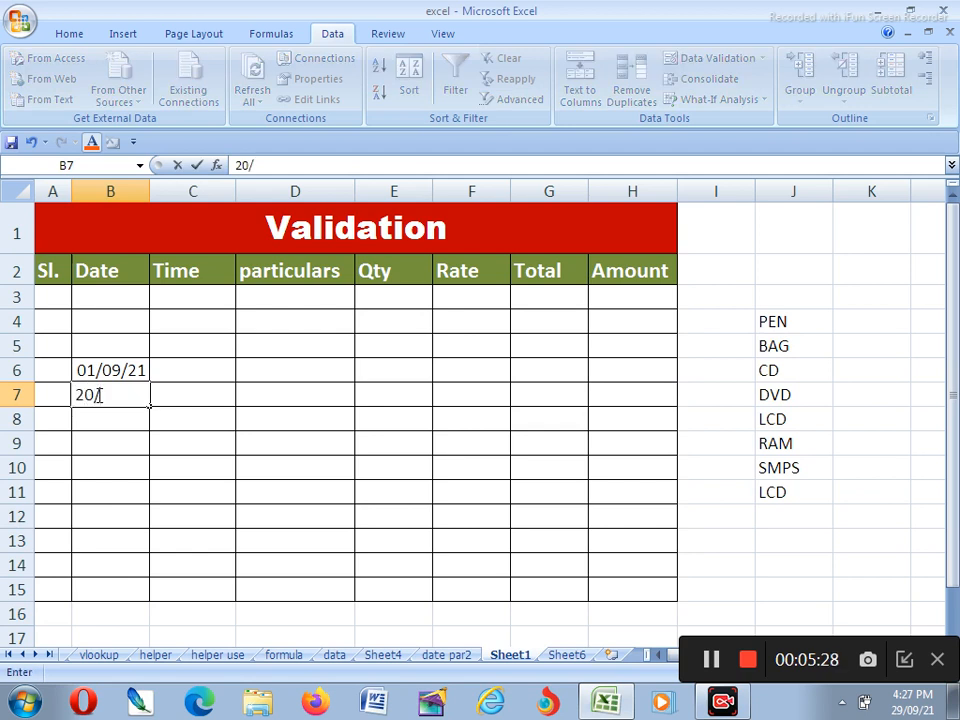
{"action": "type", "text": "09/2021"}
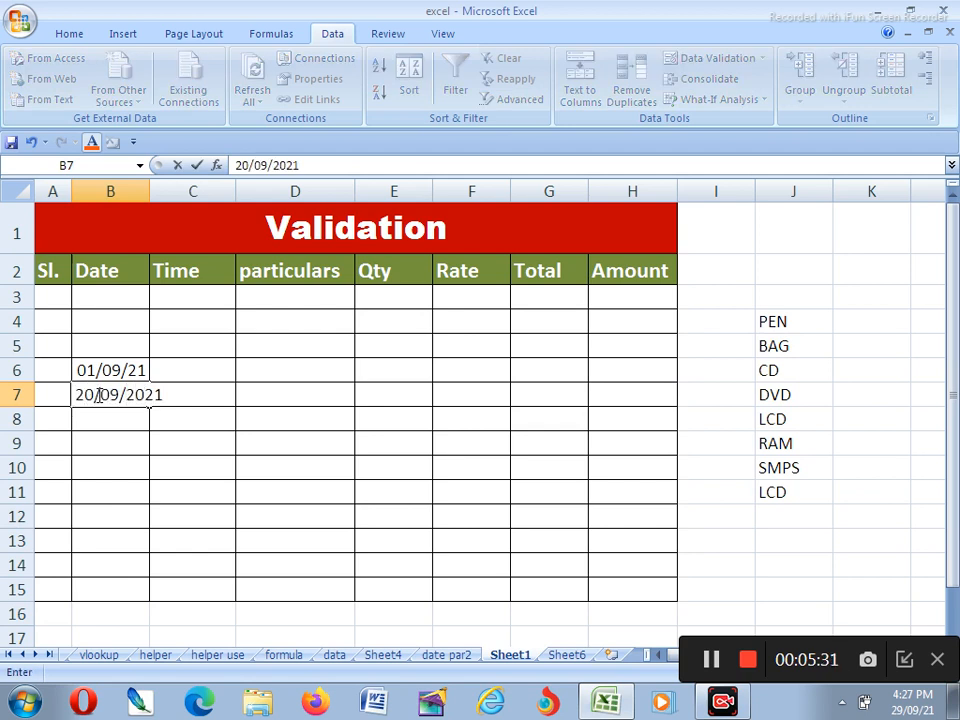
{"action": "key", "text": "Return"}
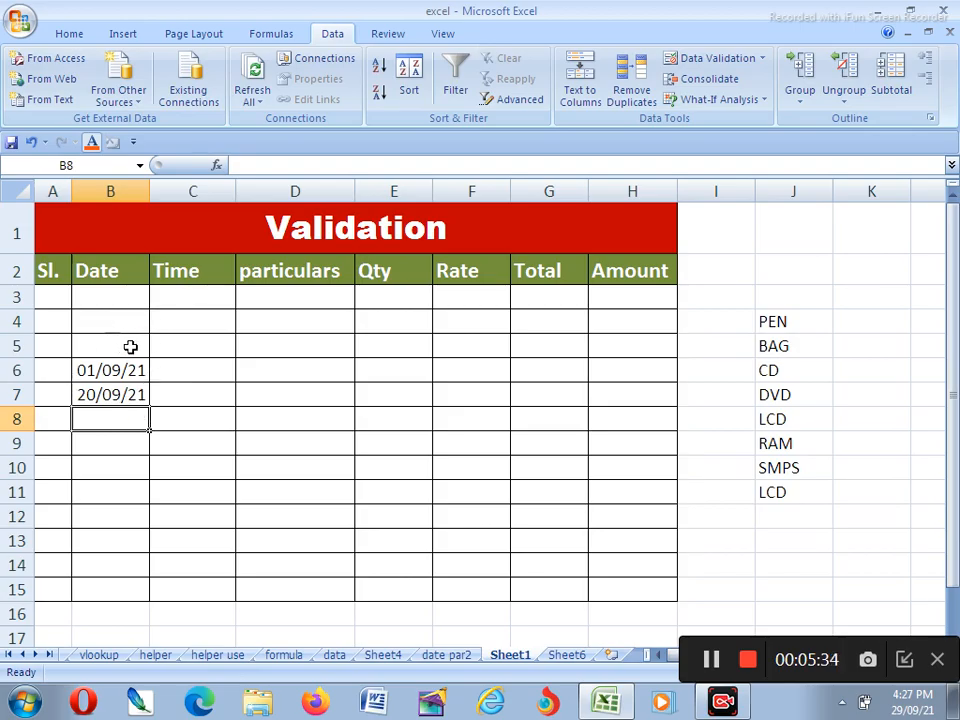
{"action": "left_click", "coordinate": [187, 270]}
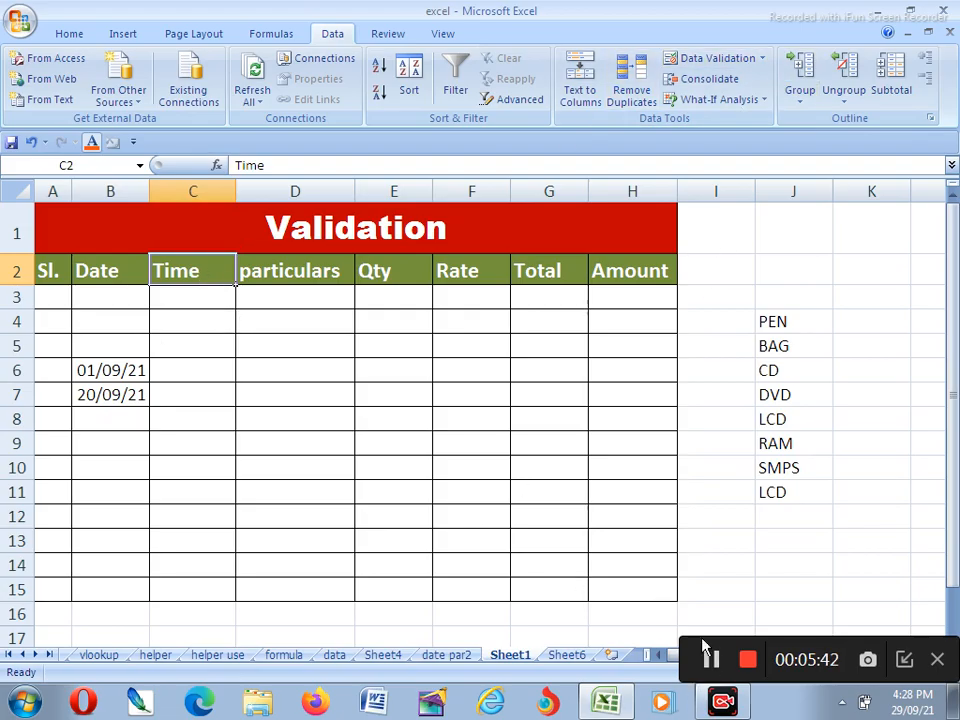
{"action": "left_click", "coordinate": [285, 274]}
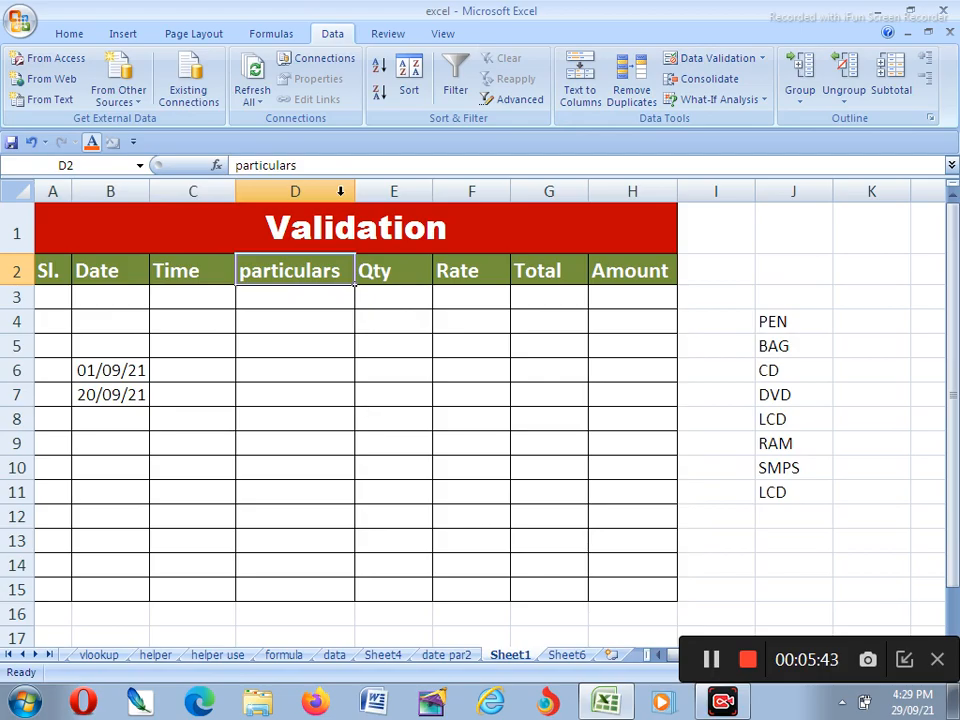
{"action": "left_click", "coordinate": [199, 280]}
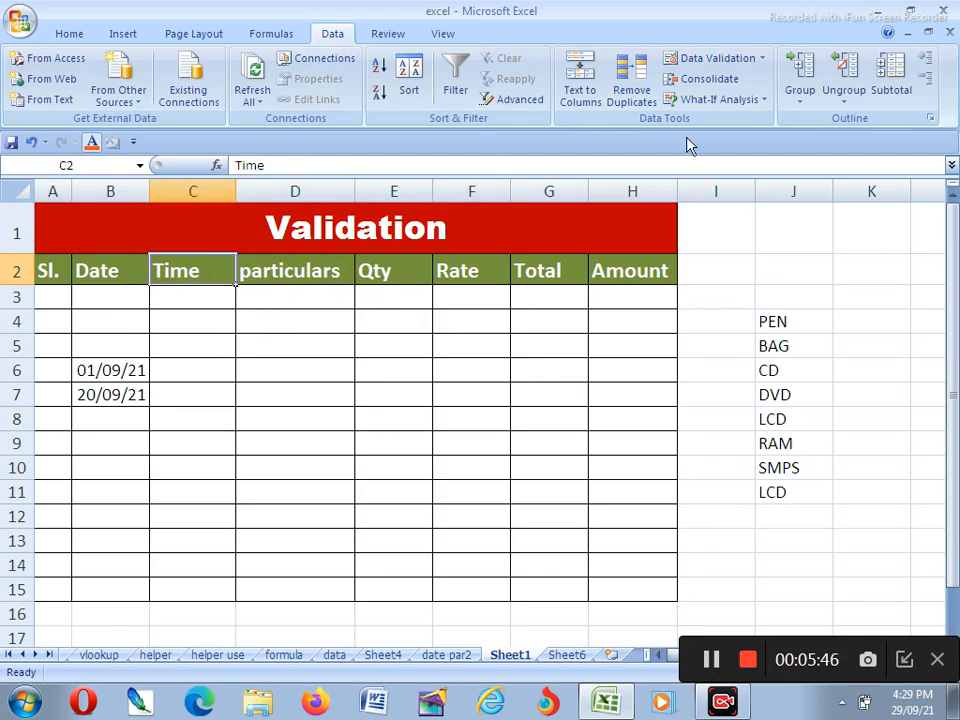
{"action": "left_click", "coordinate": [722, 58]}
{"action": "left_click", "coordinate": [514, 314]}
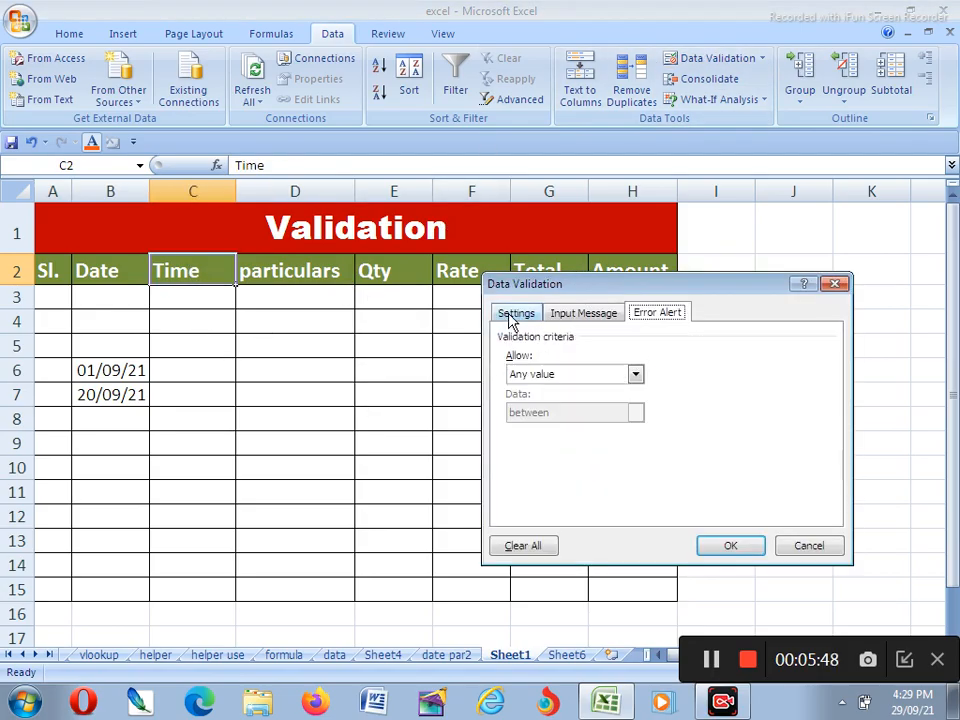
{"action": "left_click", "coordinate": [553, 375]}
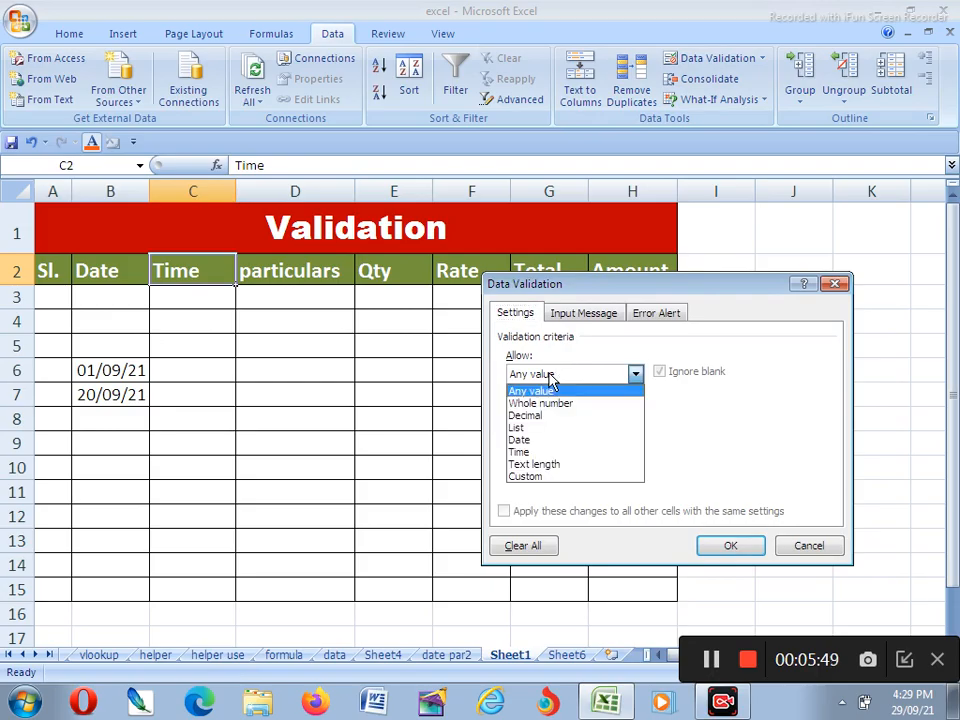
{"action": "left_click", "coordinate": [533, 454]}
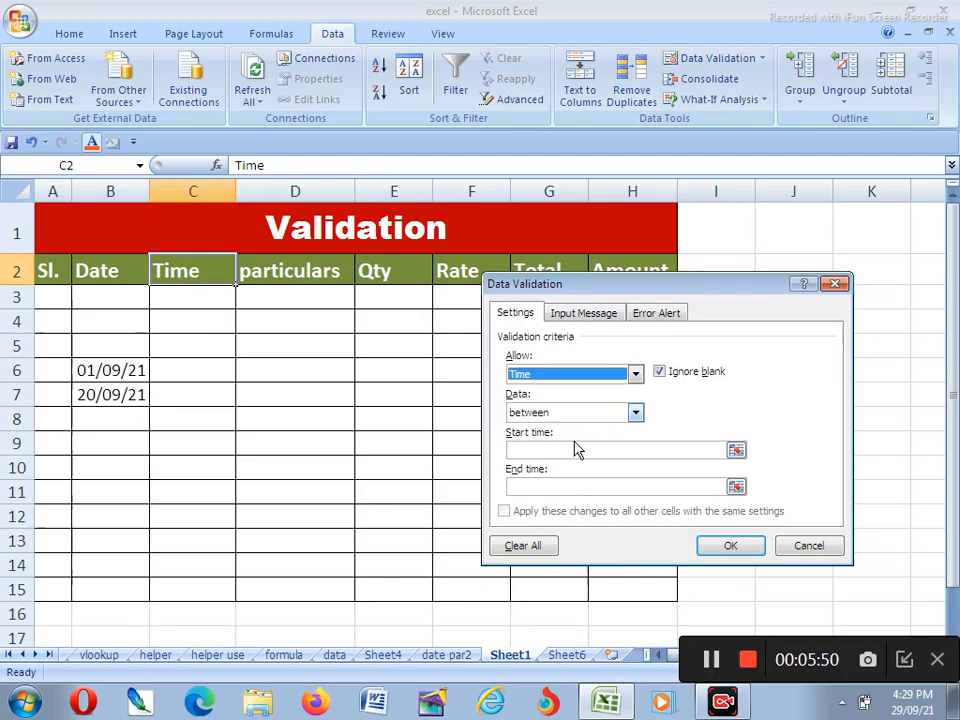
{"action": "left_click", "coordinate": [604, 318]}
{"action": "left_click", "coordinate": [483, 395]}
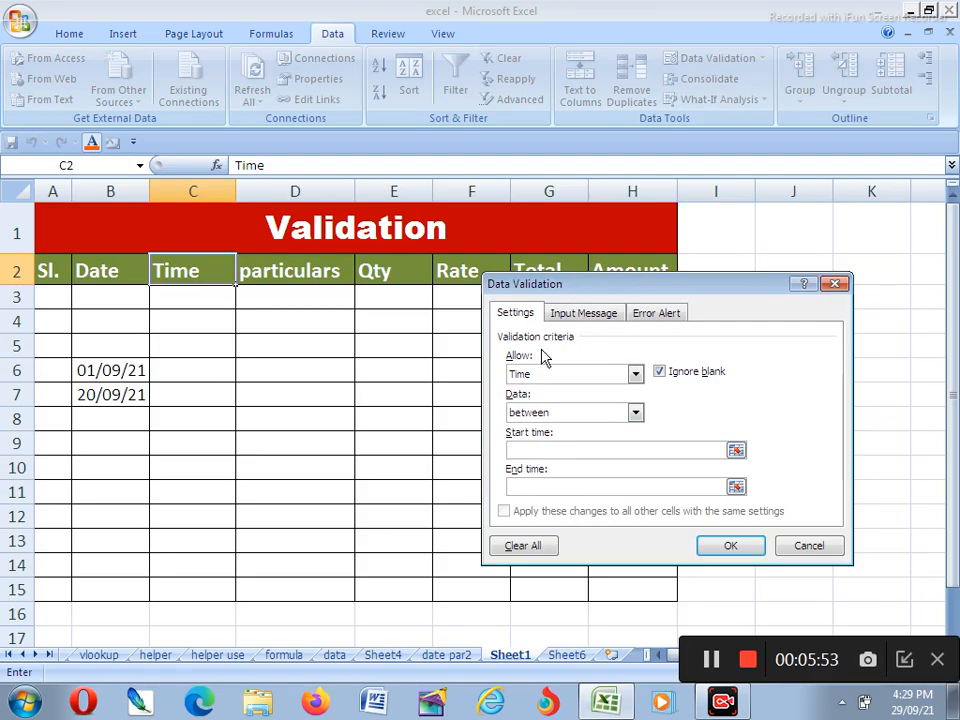
{"action": "left_click", "coordinate": [542, 376]}
{"action": "left_click", "coordinate": [540, 390]}
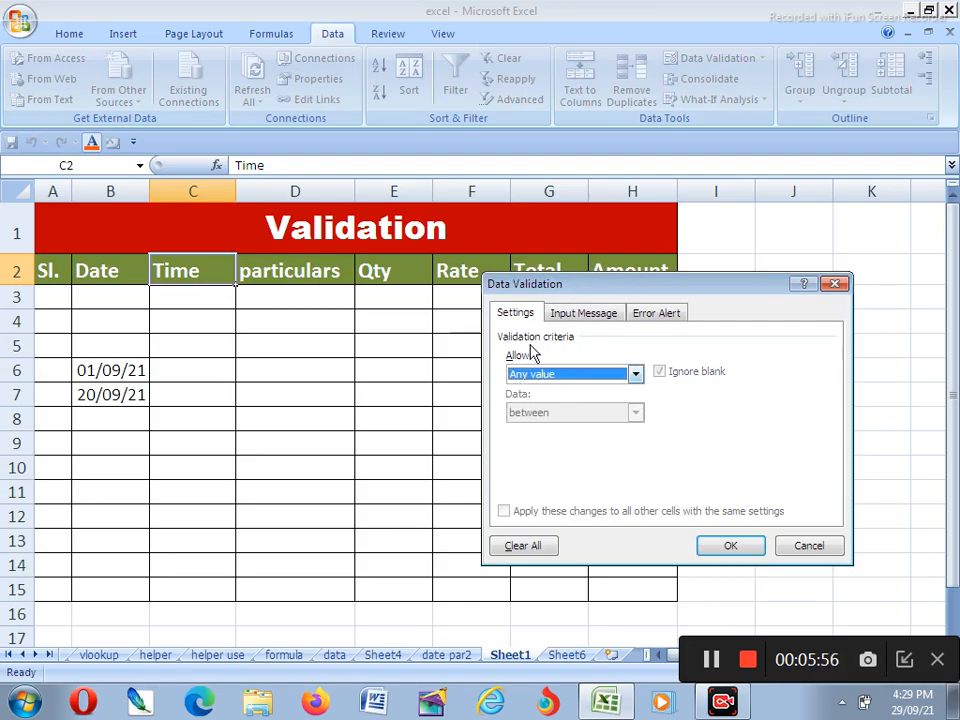
{"action": "left_click", "coordinate": [540, 374]}
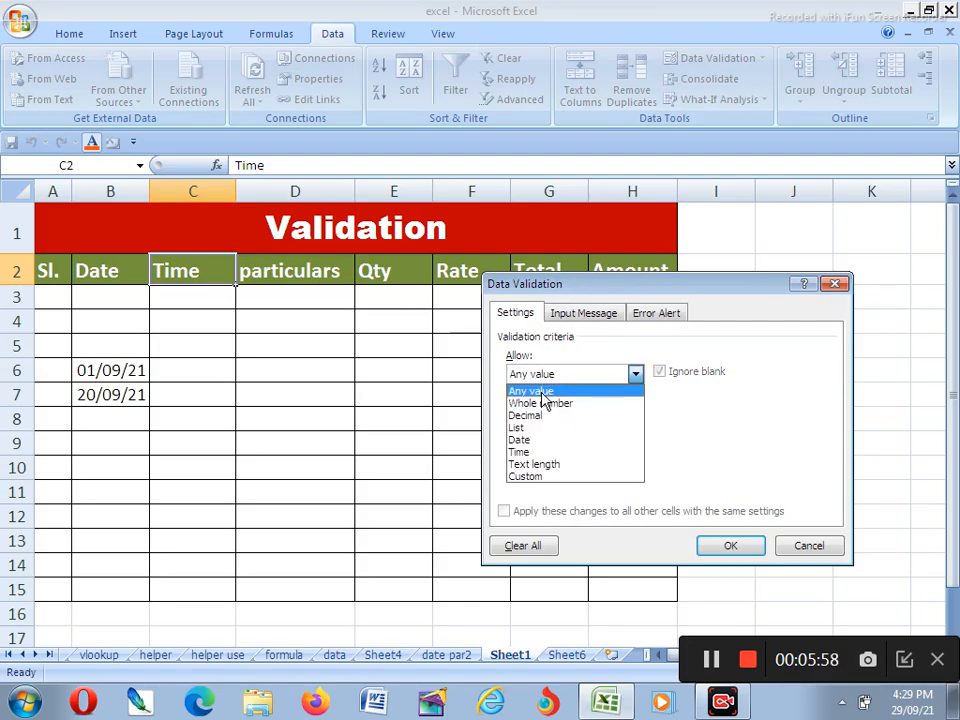
{"action": "left_click", "coordinate": [837, 287]}
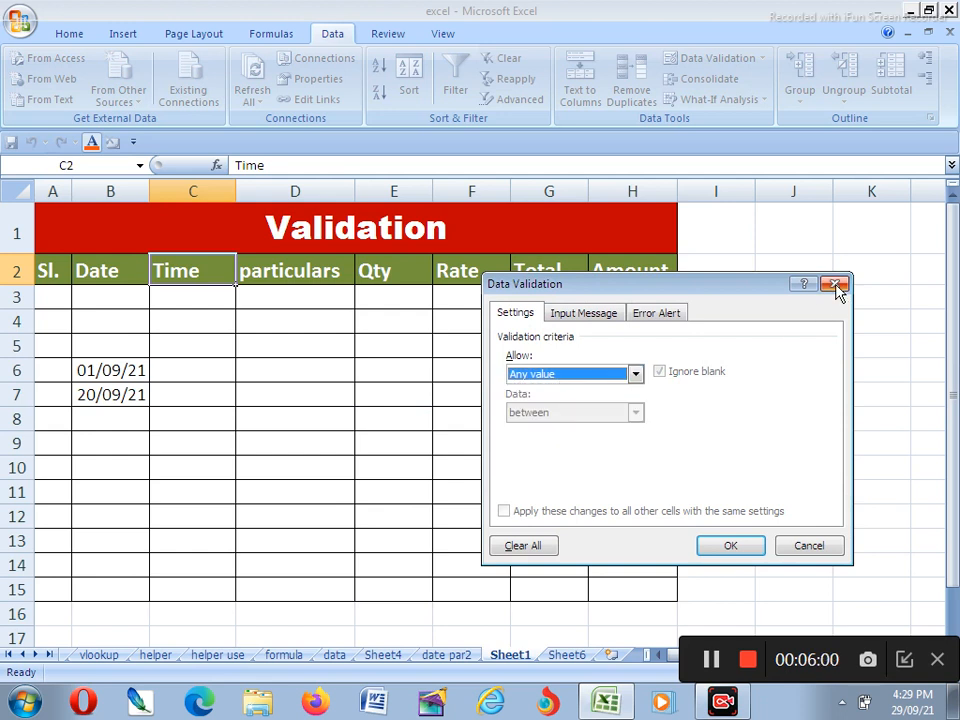
{"action": "left_click", "coordinate": [837, 287]}
- Give the Time header cell the input message "Engter the Start Time 10:00 AM End Time 9:15 Pm" with the title "Time"
{"action": "left_click", "coordinate": [718, 60]}
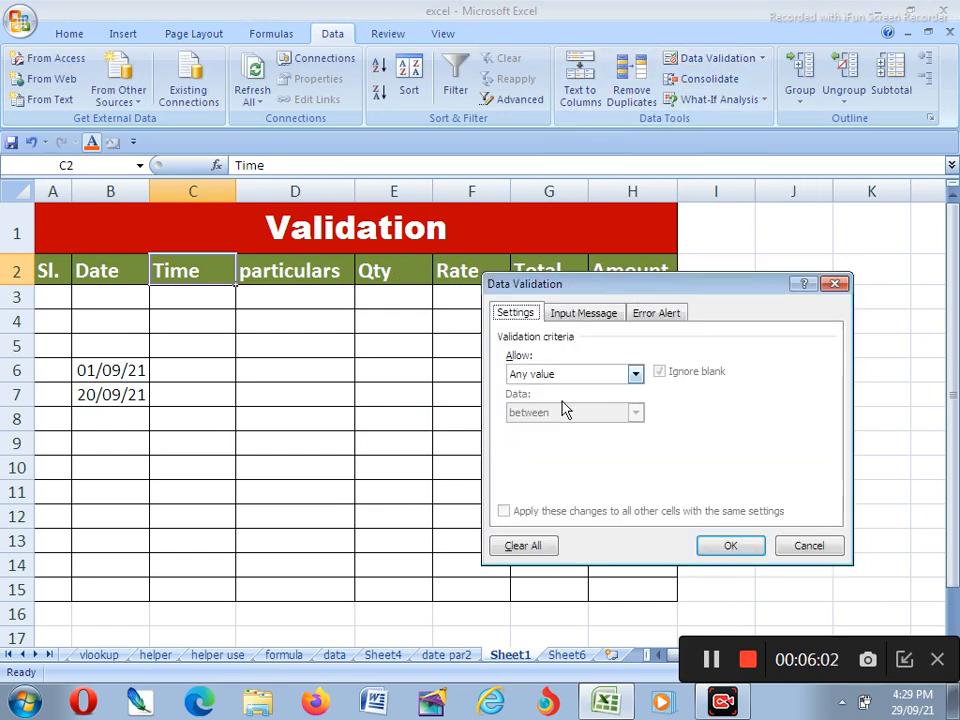
{"action": "left_click", "coordinate": [606, 313]}
{"action": "left_click", "coordinate": [559, 399]}
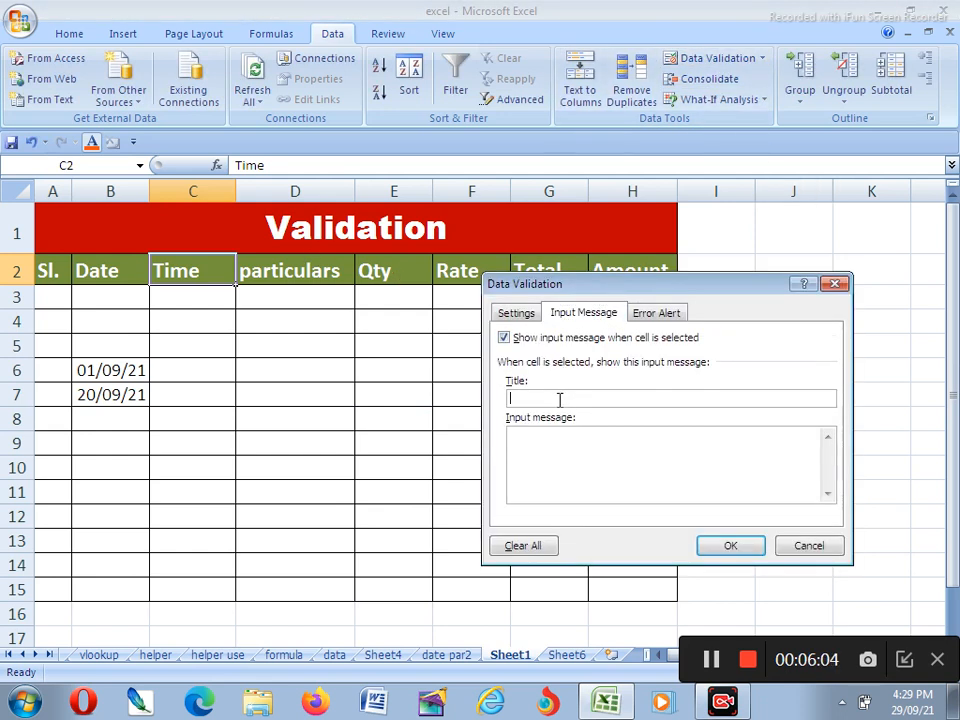
{"action": "type", "text": "Time"}
{"action": "key", "text": "Tab"}
{"action": "type", "text": "Engter the Start Time"}
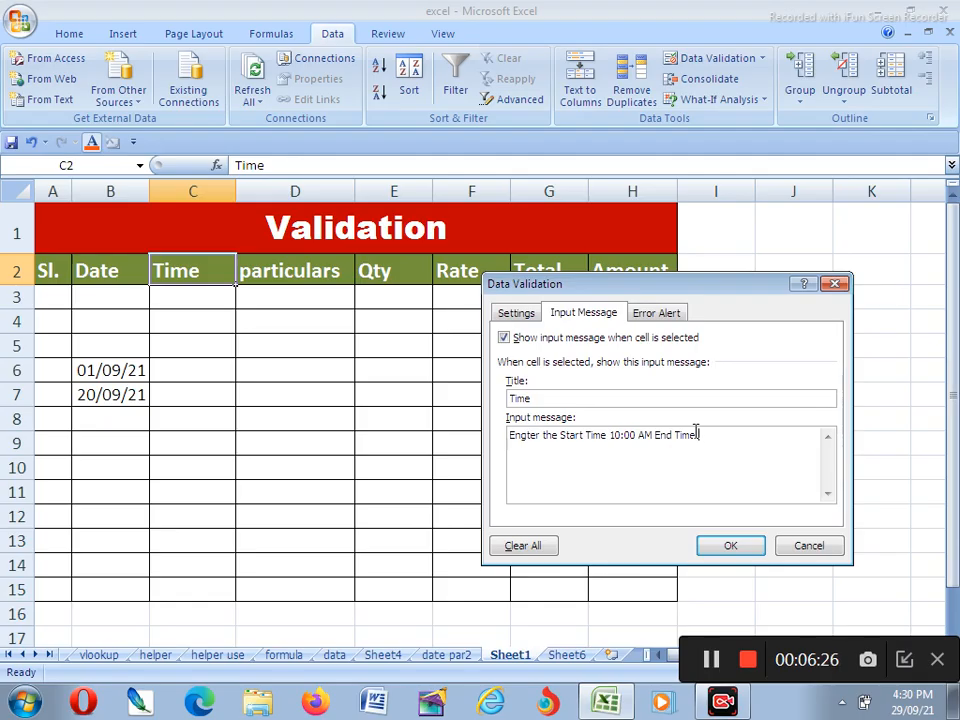
{"action": "key", "text": "BackSpace"}
{"action": "left_click", "coordinate": [744, 548]}
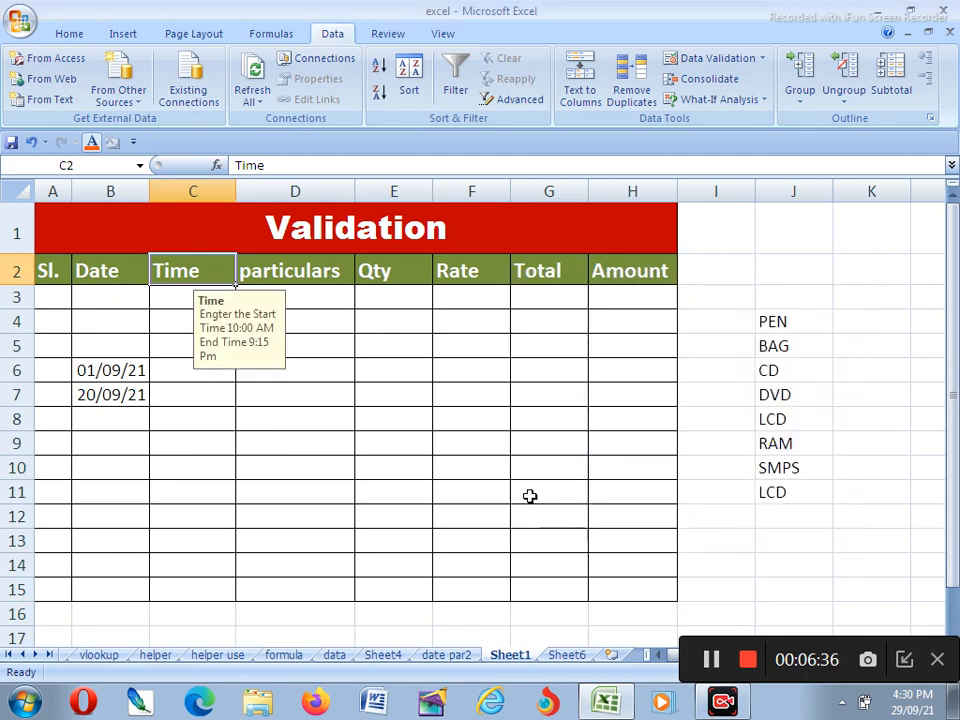
- Set the data validation of cells C3 to C15 to allow Time values
{"action": "left_click", "coordinate": [301, 437]}
{"action": "left_click", "coordinate": [221, 325]}
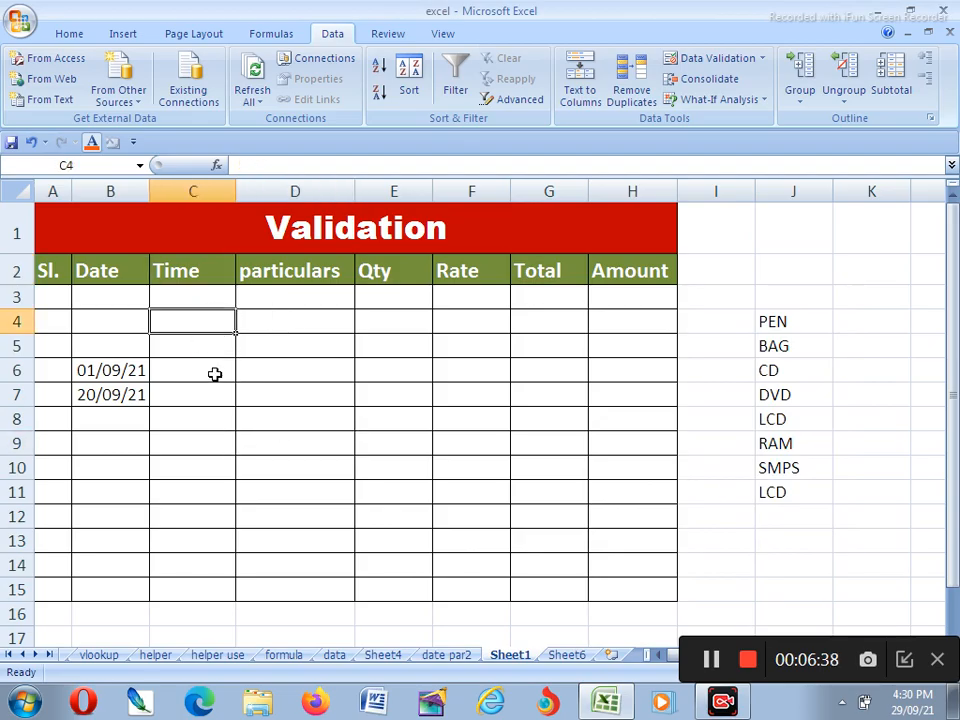
{"action": "left_click_drag", "start_coordinate": [199, 297], "coordinate": [216, 591]}
{"action": "left_click", "coordinate": [717, 60]}
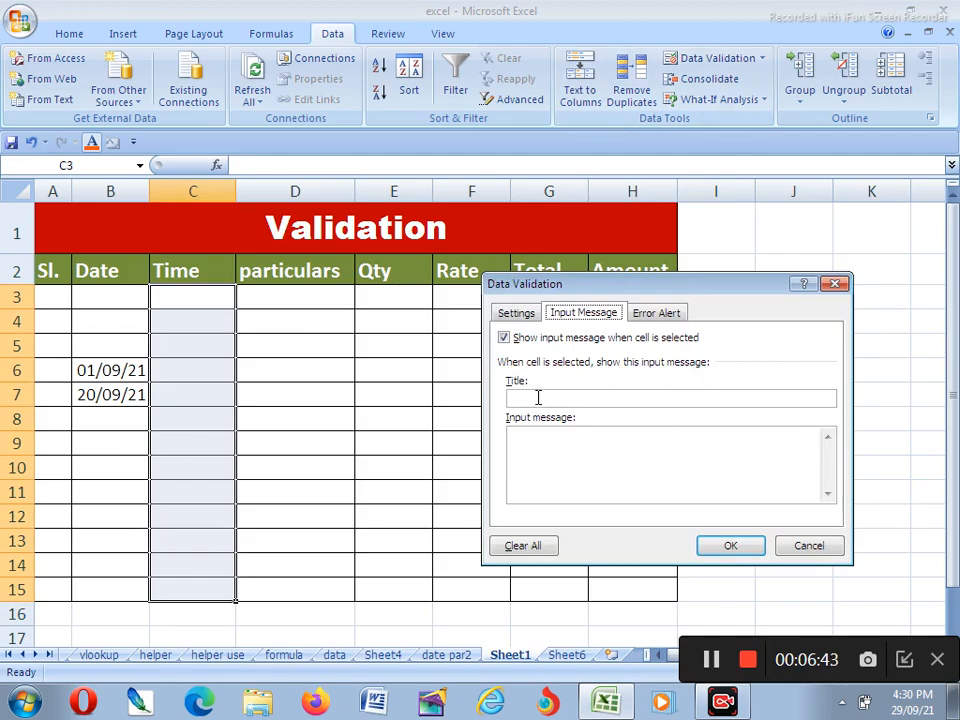
{"action": "left_click", "coordinate": [540, 397]}
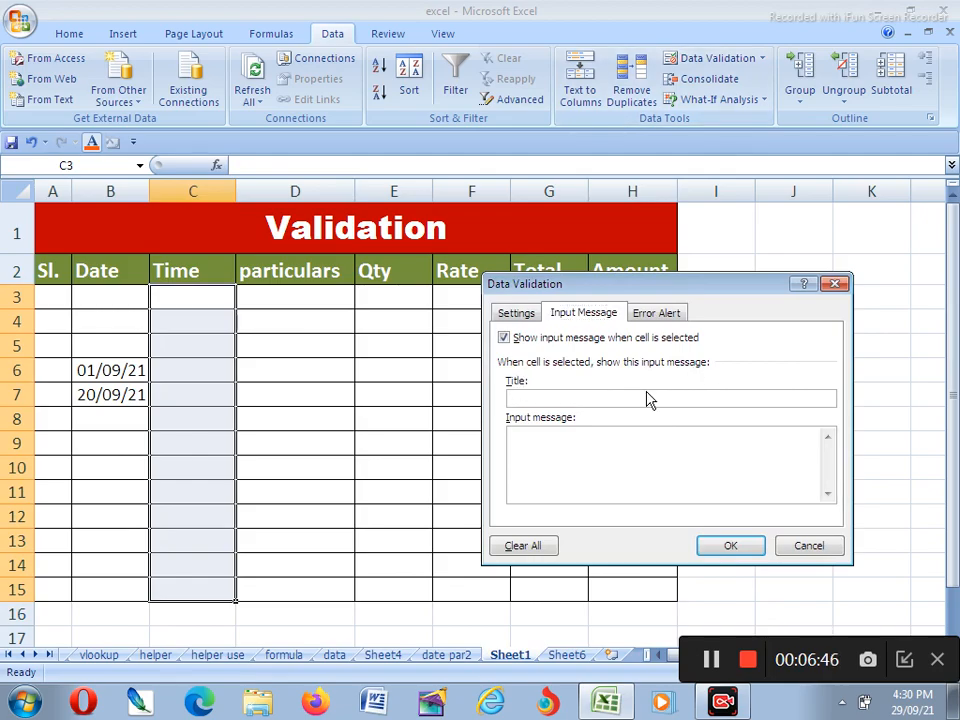
{"action": "left_click", "coordinate": [520, 314]}
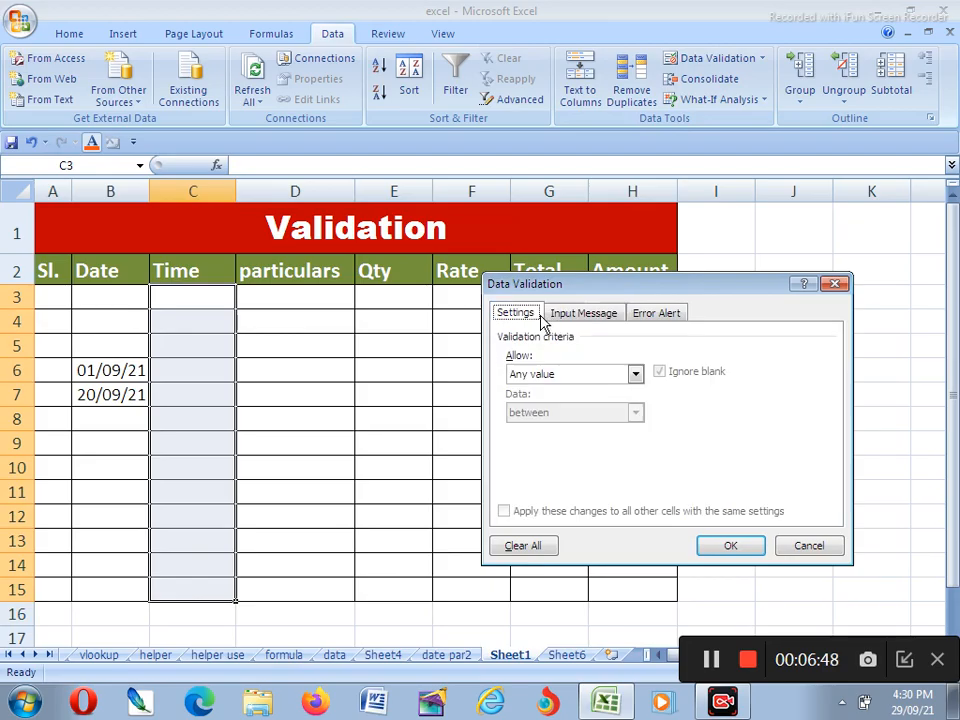
{"action": "left_click", "coordinate": [553, 376]}
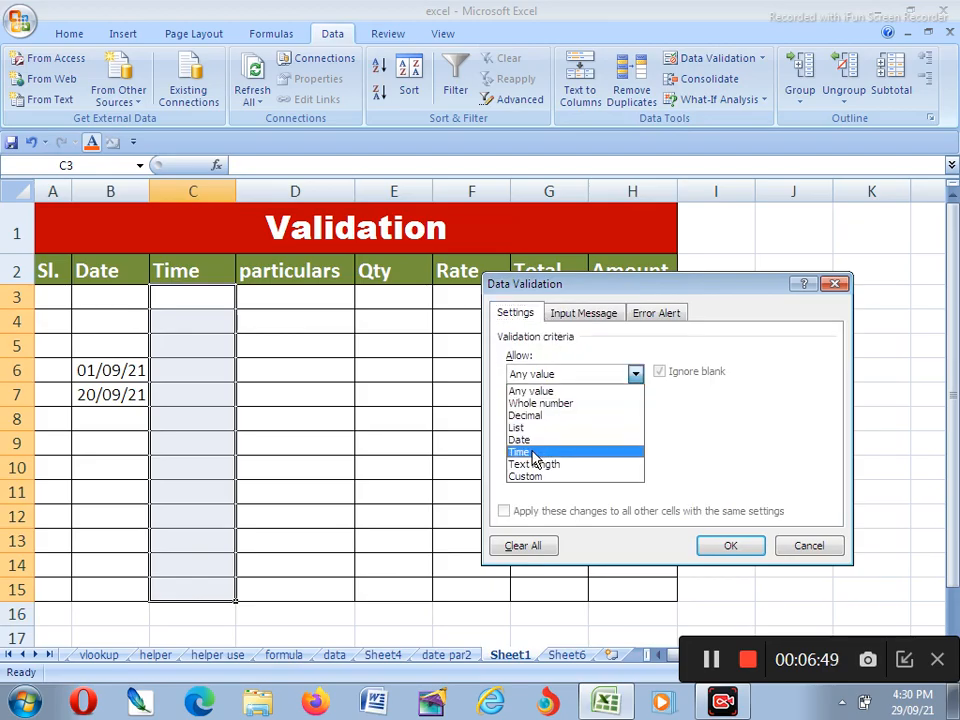
{"action": "left_click", "coordinate": [549, 451]}
- Limit the allowed times to between the start time 10:00 Am and the end time 9:15 pm
{"action": "left_click", "coordinate": [543, 451]}
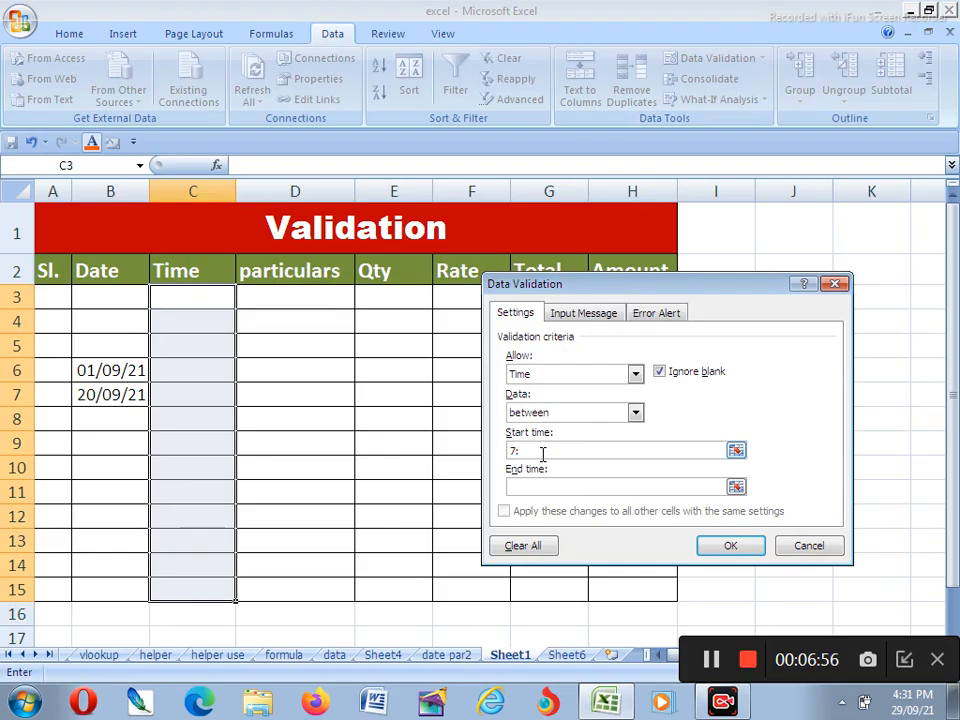
{"action": "type", "text": "00"}
{"action": "key", "text": "BackSpace"}
{"action": "key", "text": "BackSpace"}
{"action": "key", "text": "BackSpace"}
{"action": "type", "text": "10:"}
{"action": "type", "text": "9:15 pm"}
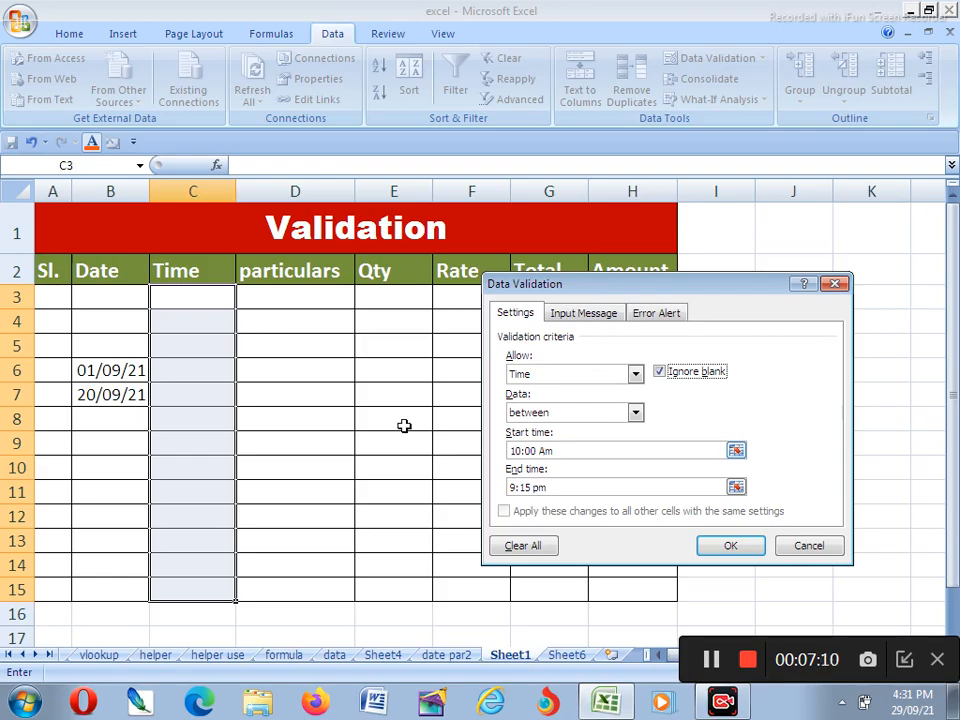
- Add a Stop error alert titled "Time" with the message "The Value is Wrong", and apply the validation
{"action": "left_click", "coordinate": [657, 316]}
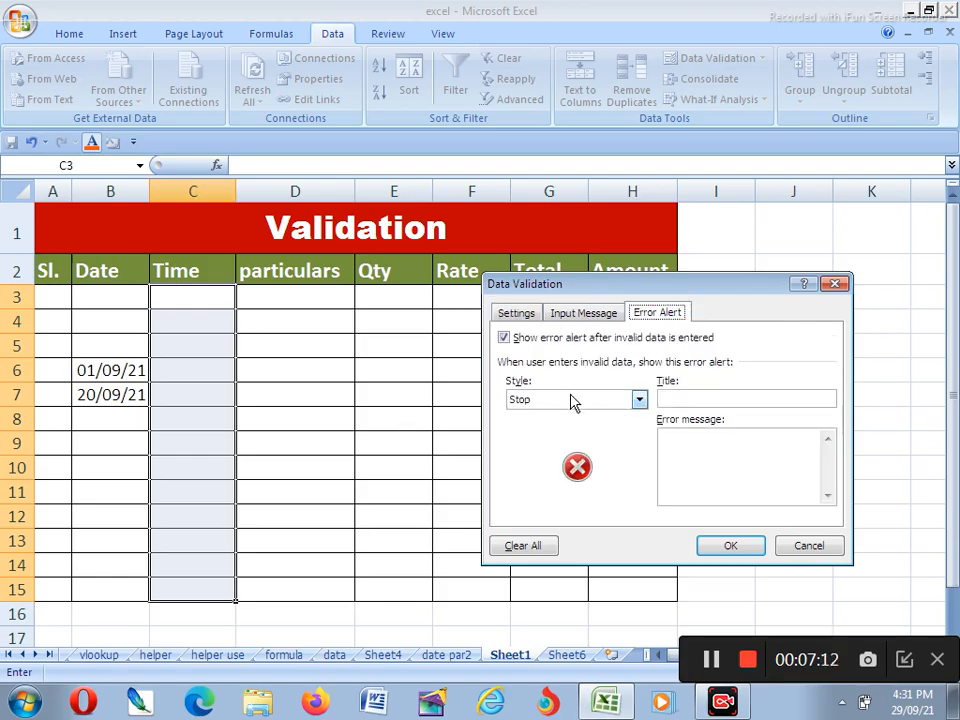
{"action": "left_click", "coordinate": [717, 400]}
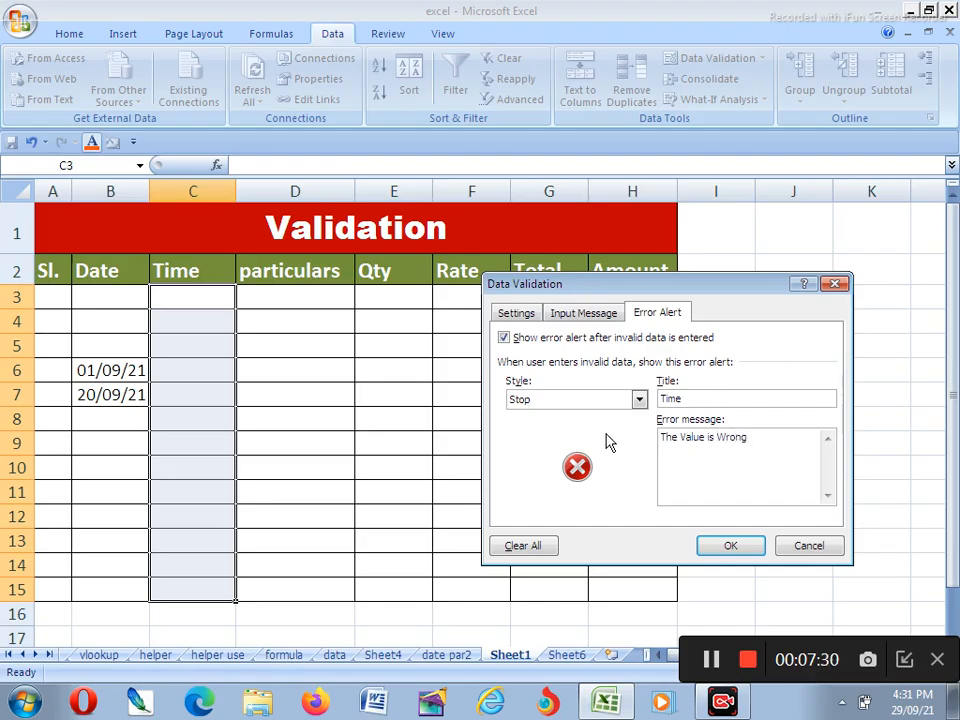
{"action": "left_click", "coordinate": [730, 548]}
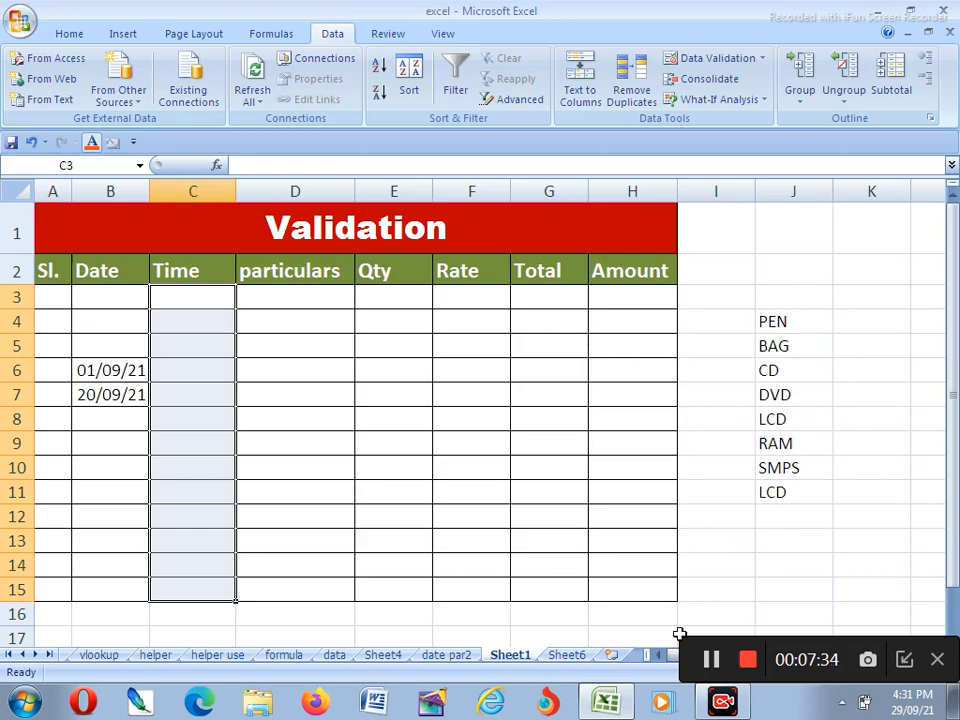
- Test the time validation by entering the text "d;sfjdas" in cell C8, and cancel the entry
{"action": "left_click", "coordinate": [228, 413]}
{"action": "type", "text": "d;sfjdas"}
{"action": "key", "text": "Return"}
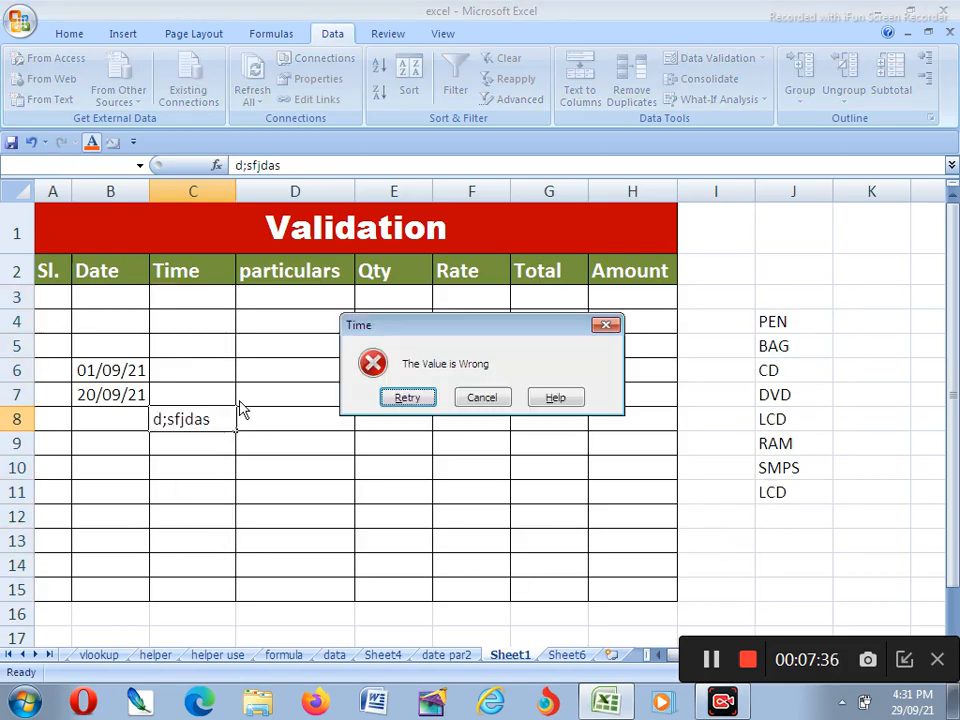
{"action": "key", "text": "Escape"}
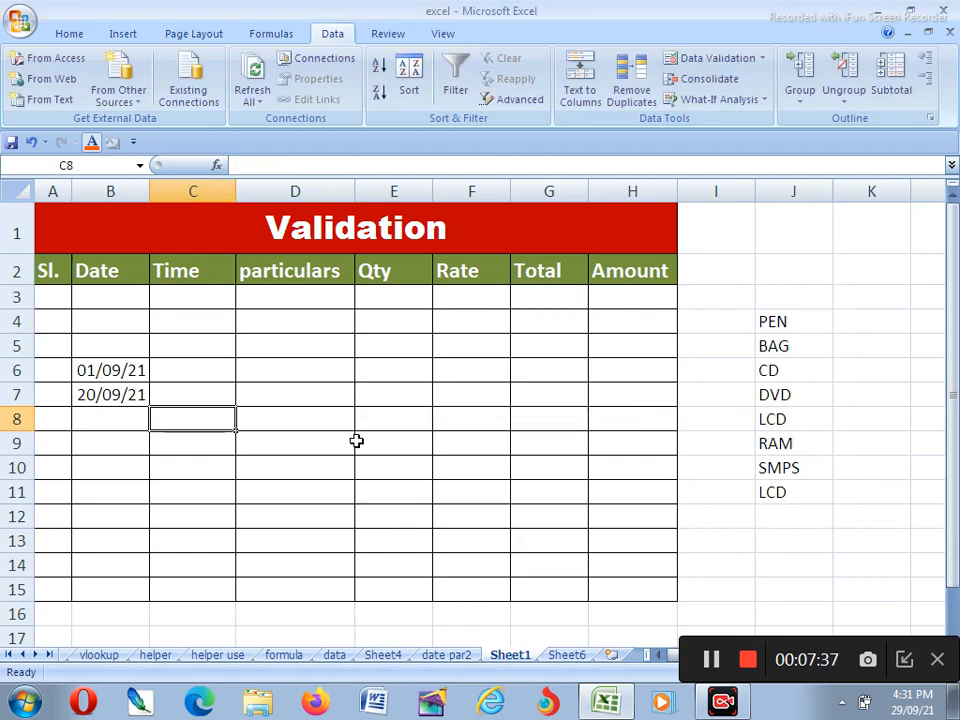
- Try 7:15 am in cell C8, cancel that entry, and enter 7:15 pm there instead
{"action": "type", "text": "7:15 p"}
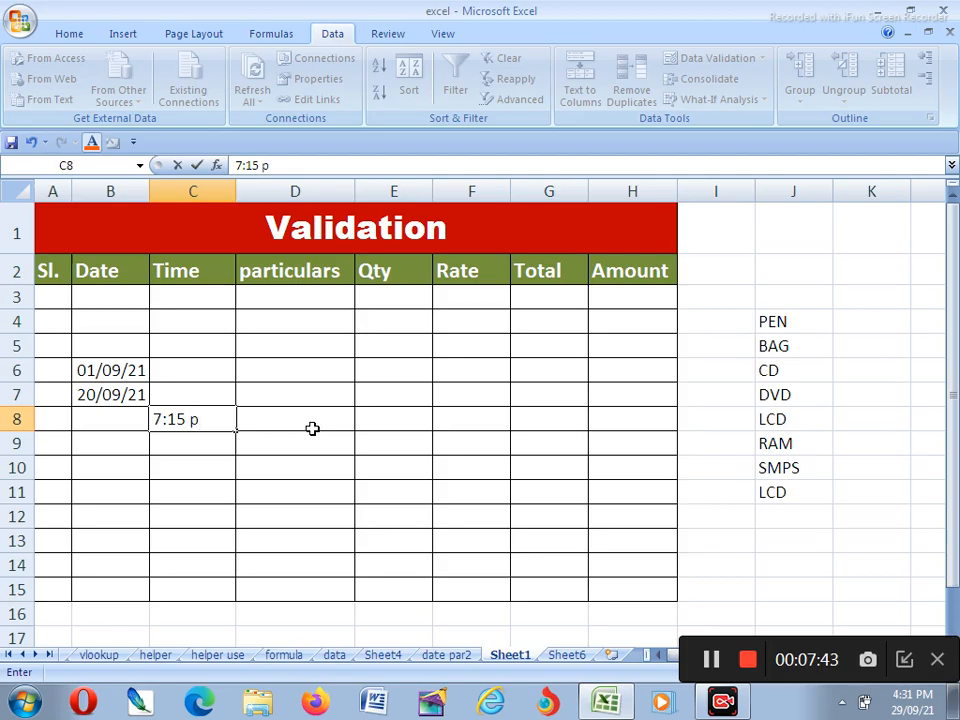
{"action": "key", "text": "BackSpace"}
{"action": "type", "text": "am"}
{"action": "key", "text": "Return"}
{"action": "key", "text": "Escape"}
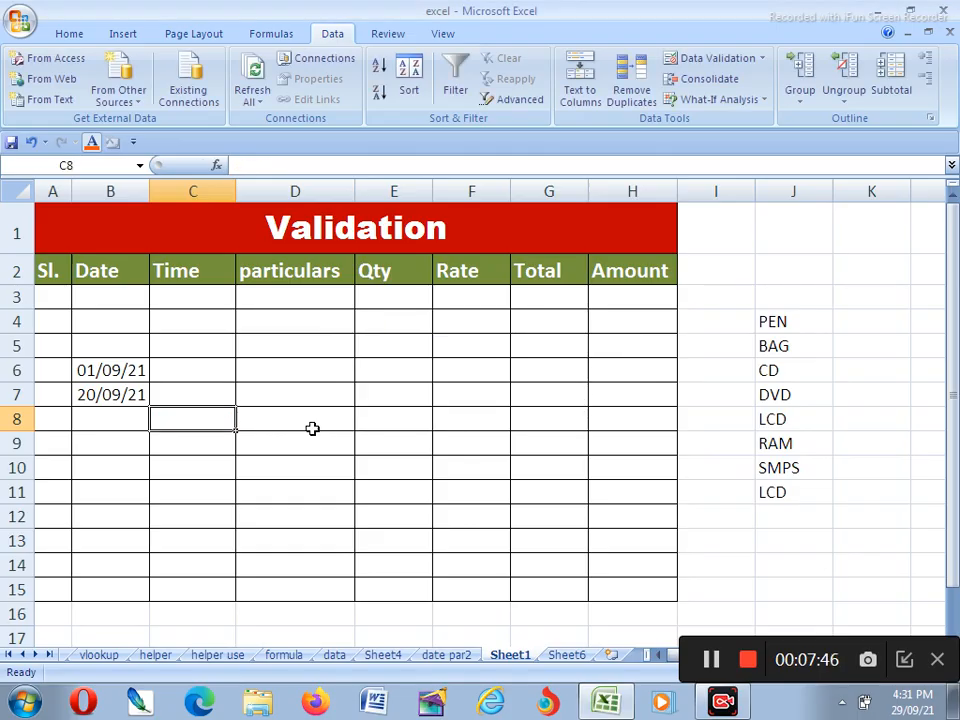
{"action": "type", "text": "7:15 pm"}
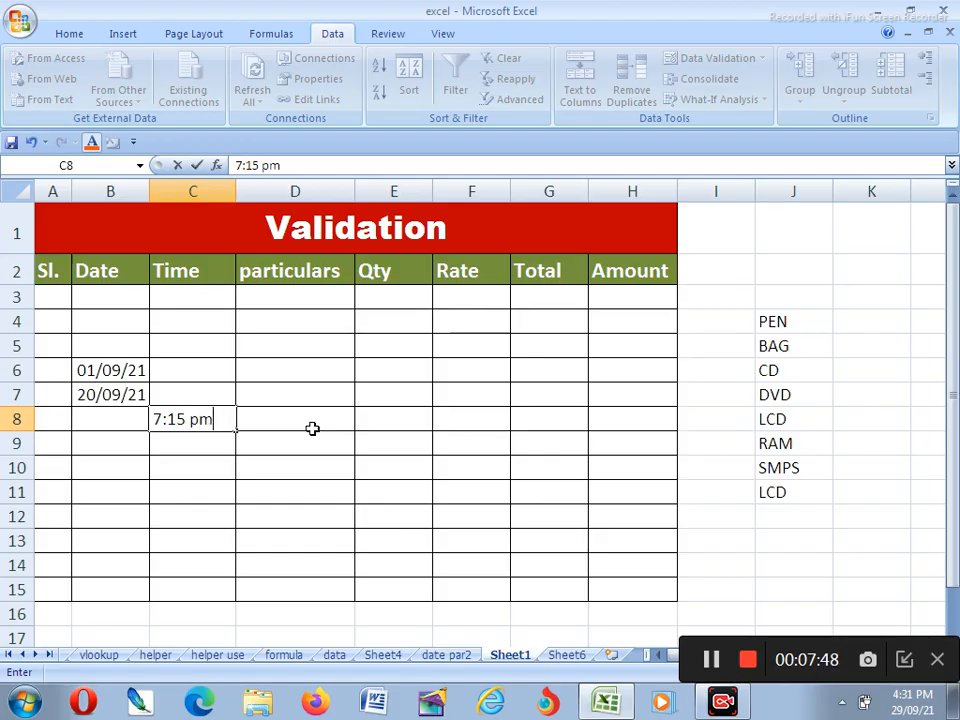
{"action": "key", "text": "Return"}
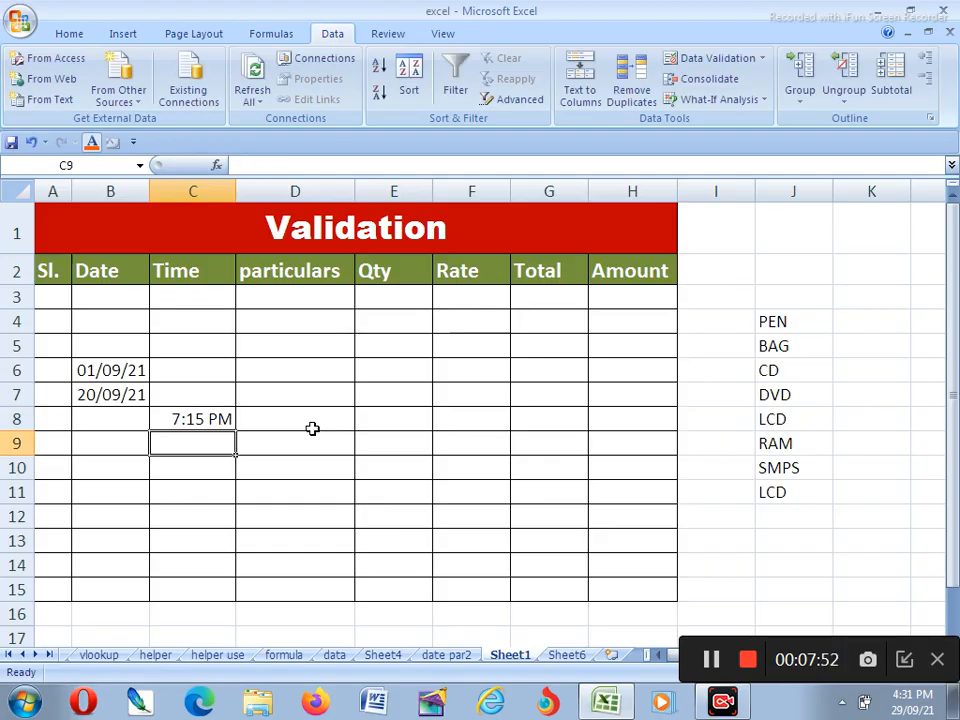
{"action": "left_click", "coordinate": [716, 663]}
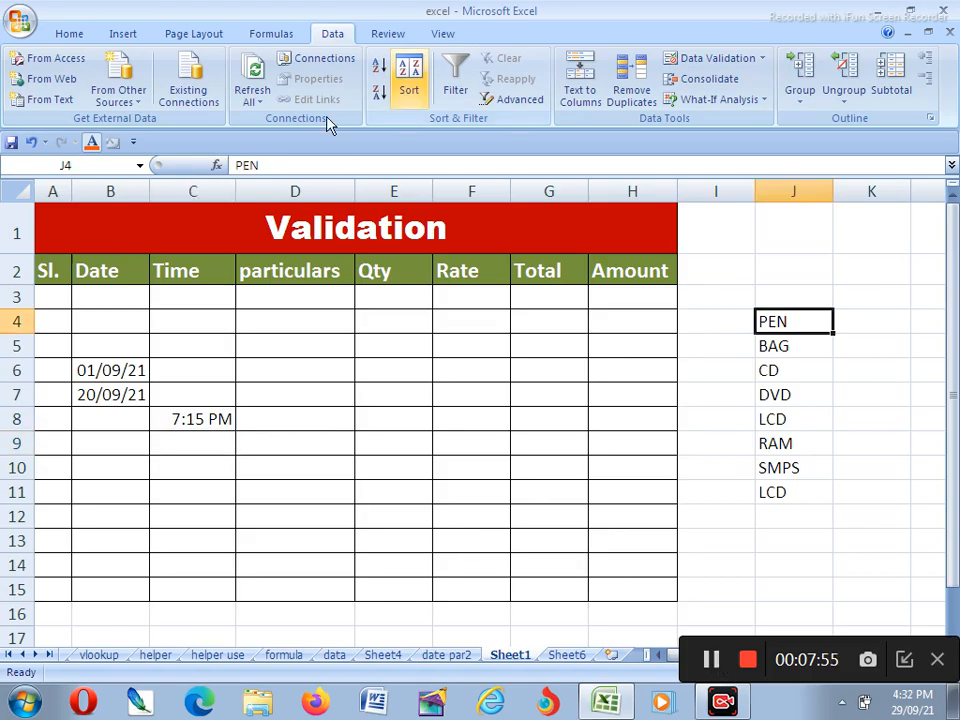
{"action": "left_click", "coordinate": [74, 35]}
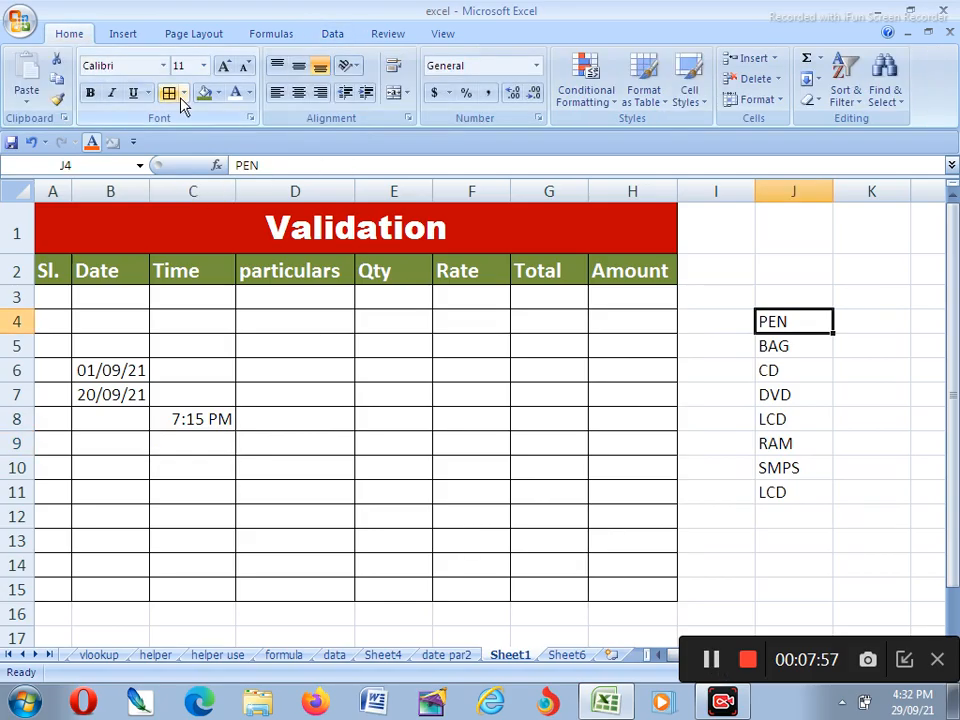
{"action": "left_click", "coordinate": [204, 66]}
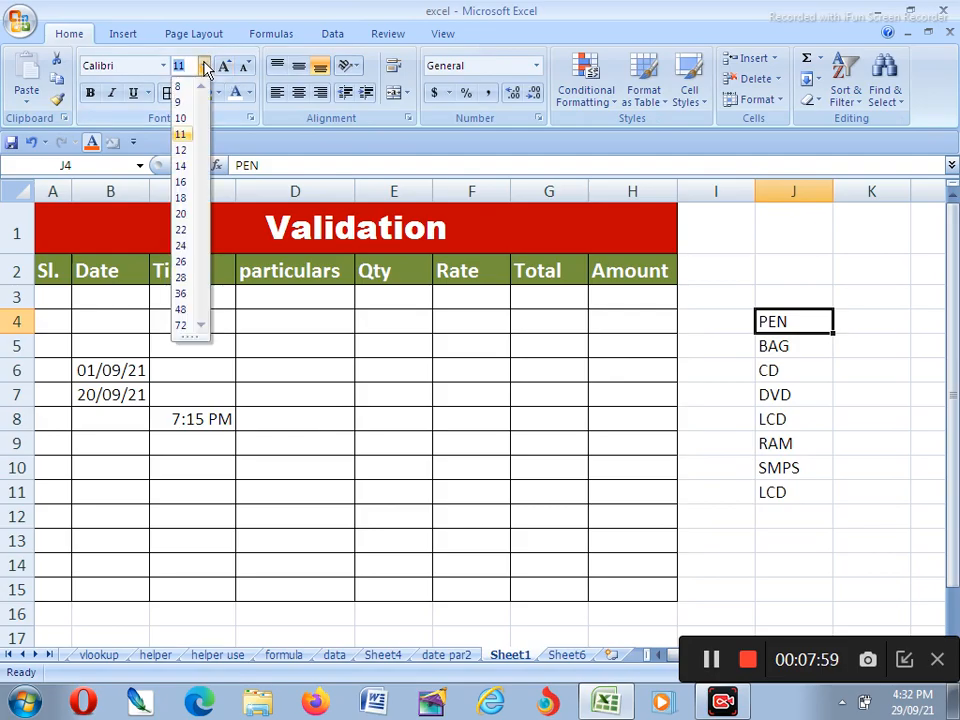
{"action": "left_click", "coordinate": [205, 68]}
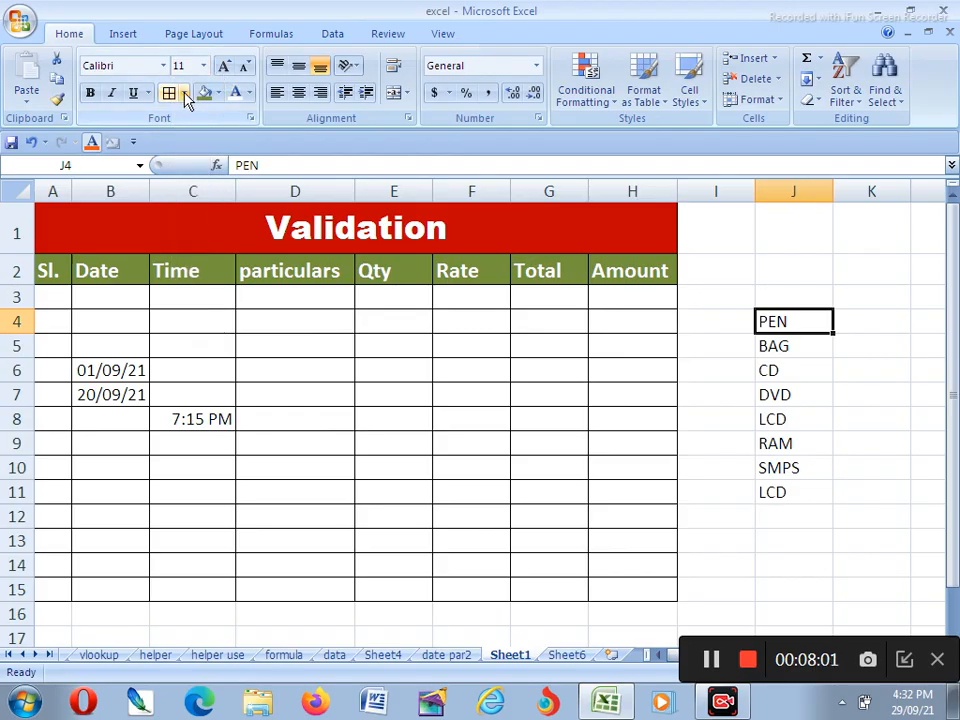
{"action": "left_click", "coordinate": [184, 93]}
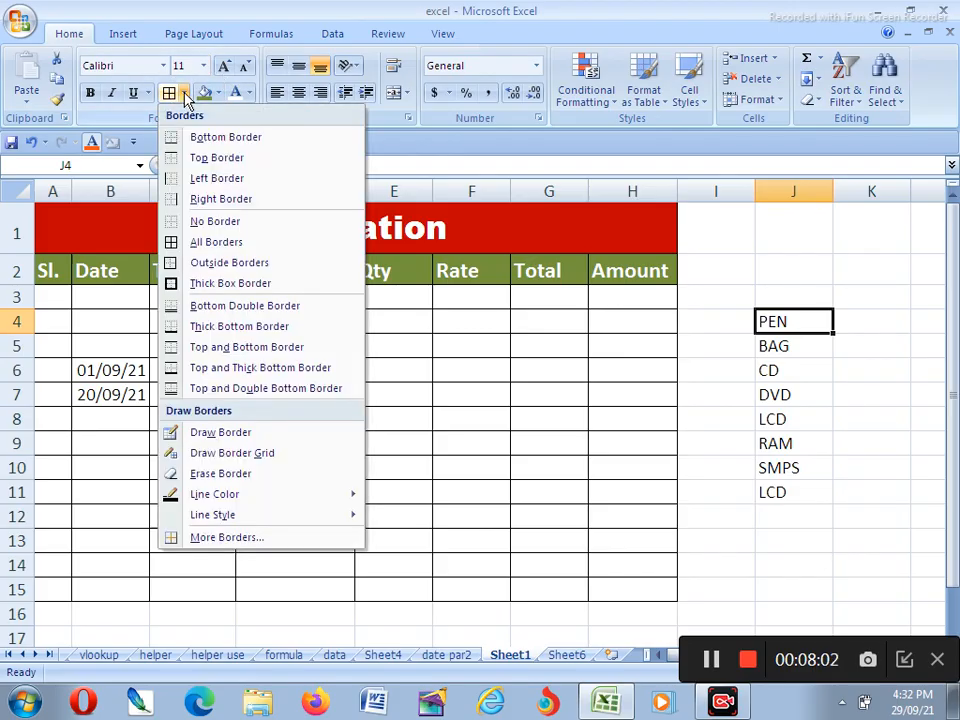
{"action": "left_click", "coordinate": [250, 93]}
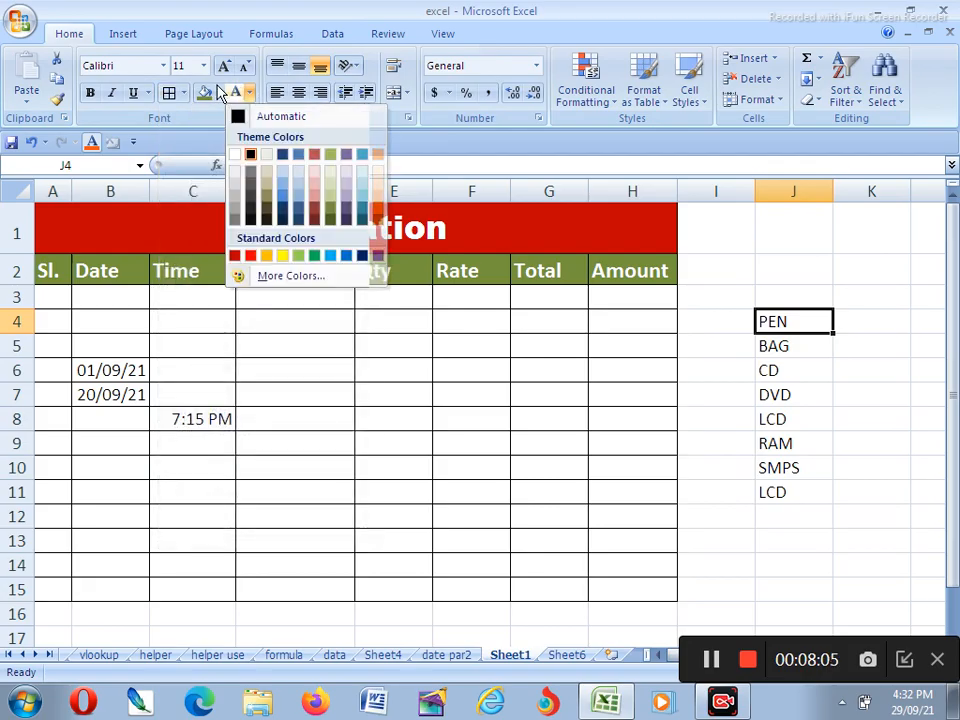
{"action": "left_click", "coordinate": [220, 93]}
{"action": "left_click", "coordinate": [349, 446]}
{"action": "left_click_drag", "start_coordinate": [287, 299], "coordinate": [282, 586]}
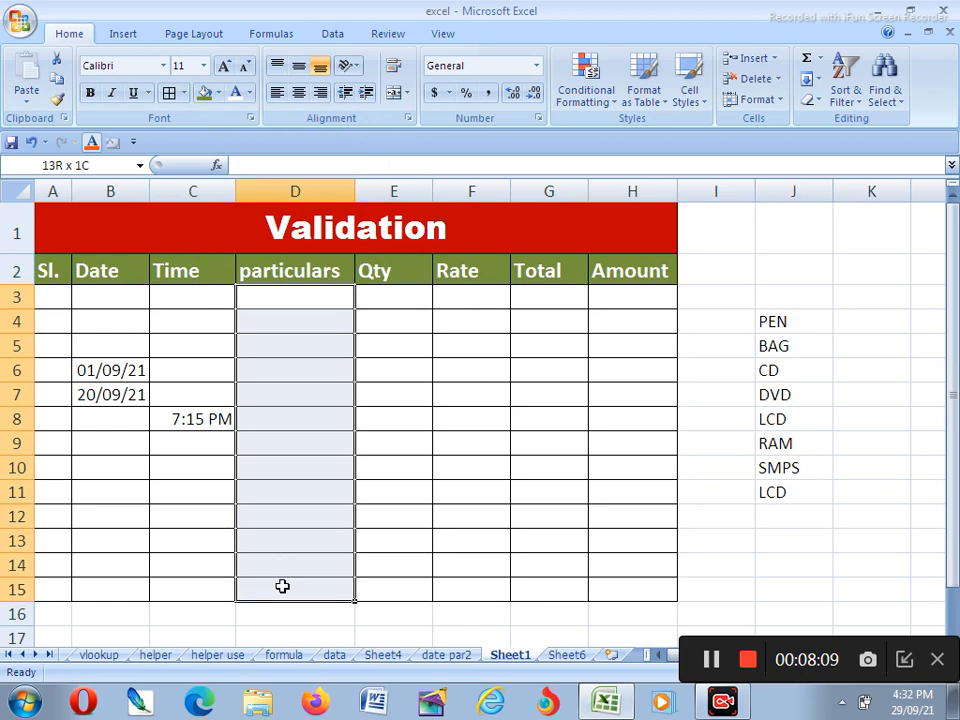
{"action": "left_click", "coordinate": [373, 392]}
- Give the particulars header cell the input message "Choose the Dropdown Lit Item" with the title "particulars"
{"action": "left_click", "coordinate": [298, 269]}
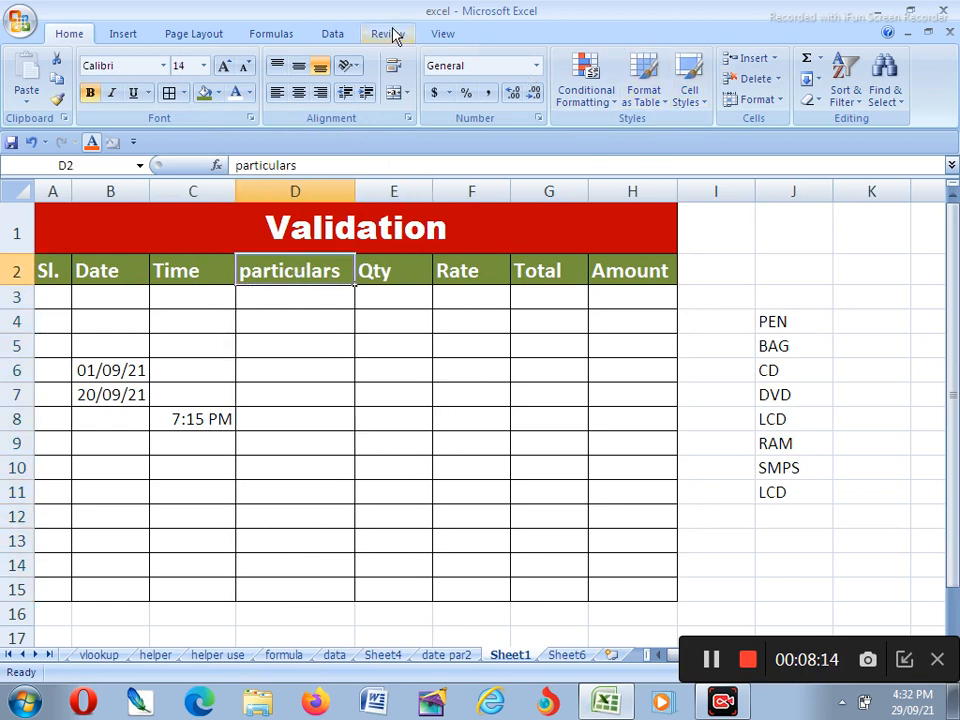
{"action": "left_click", "coordinate": [332, 34]}
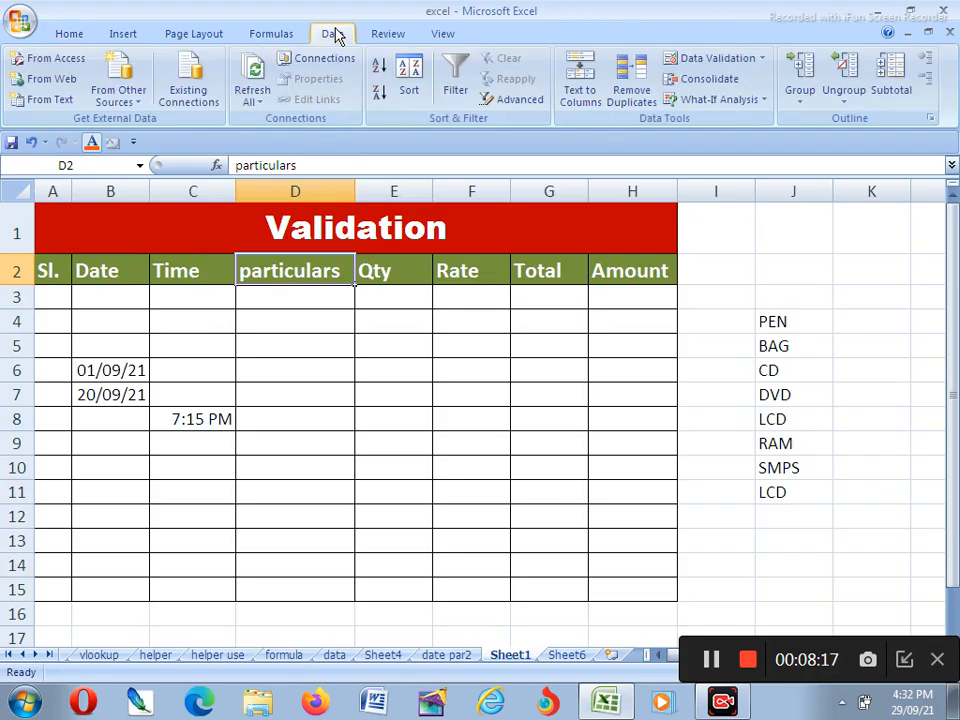
{"action": "left_click", "coordinate": [717, 60]}
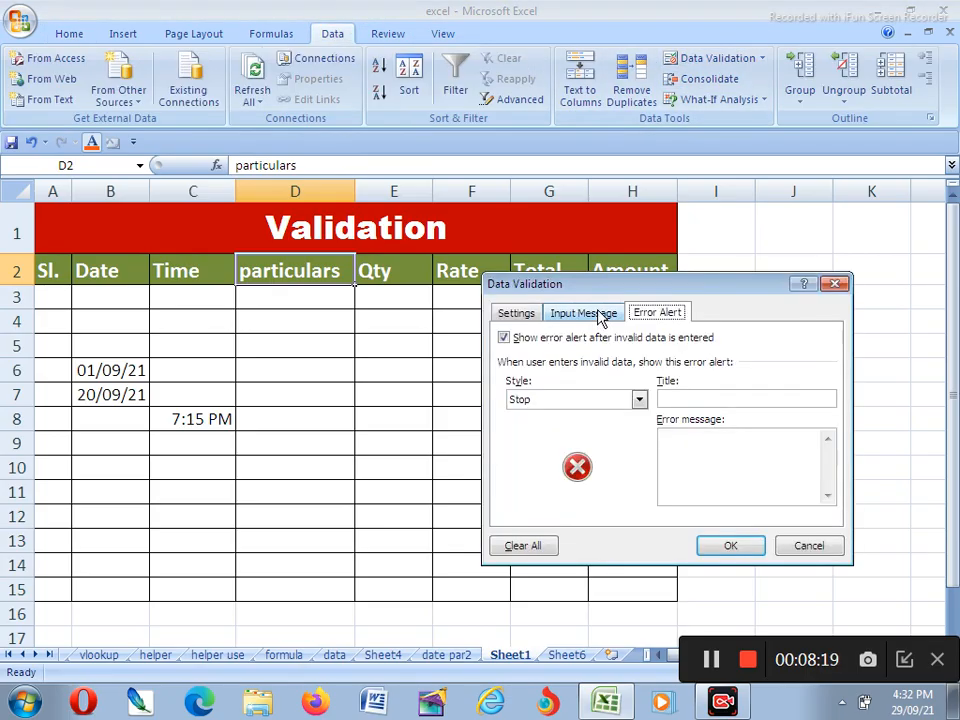
{"action": "left_click", "coordinate": [583, 313]}
{"action": "left_click", "coordinate": [617, 396]}
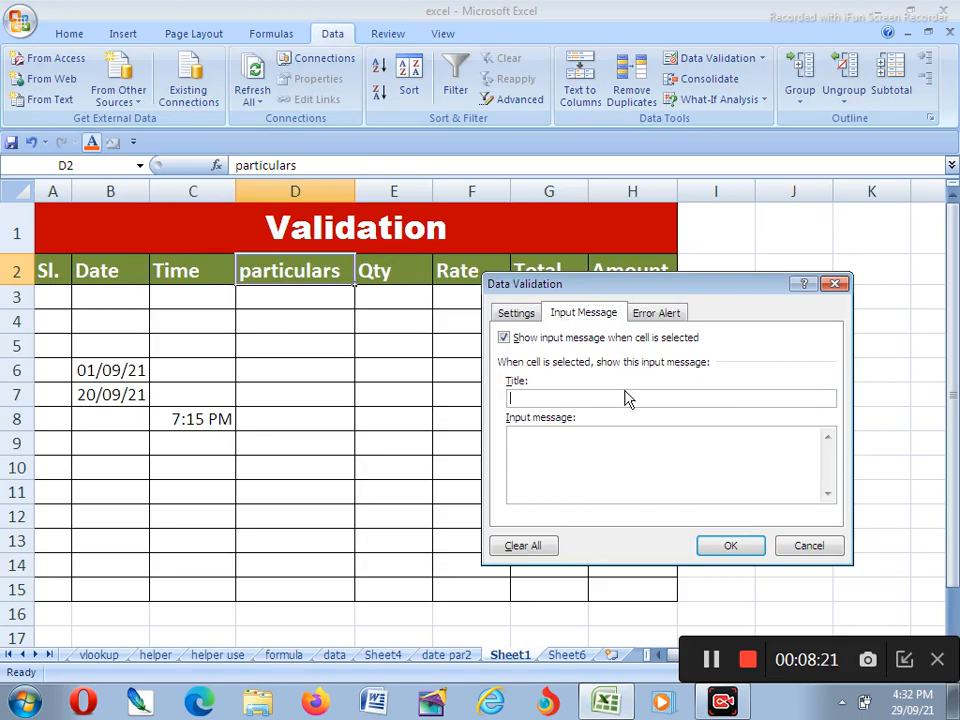
{"action": "type", "text": "particula"}
{"action": "type", "text": " the Dropdown Lit Item"}
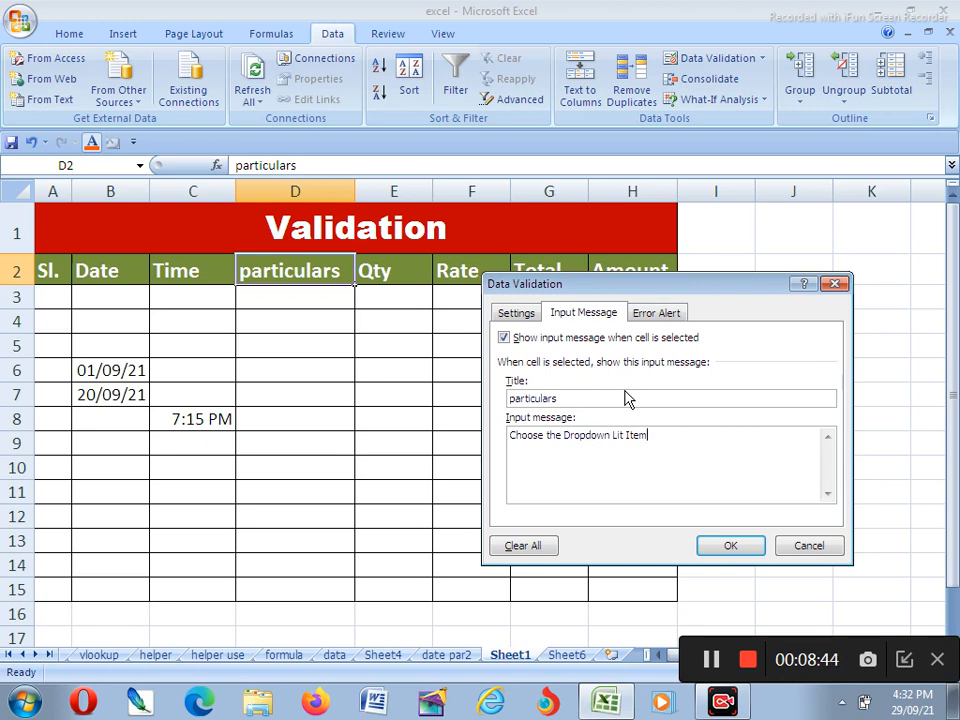
{"action": "left_click", "coordinate": [754, 549]}
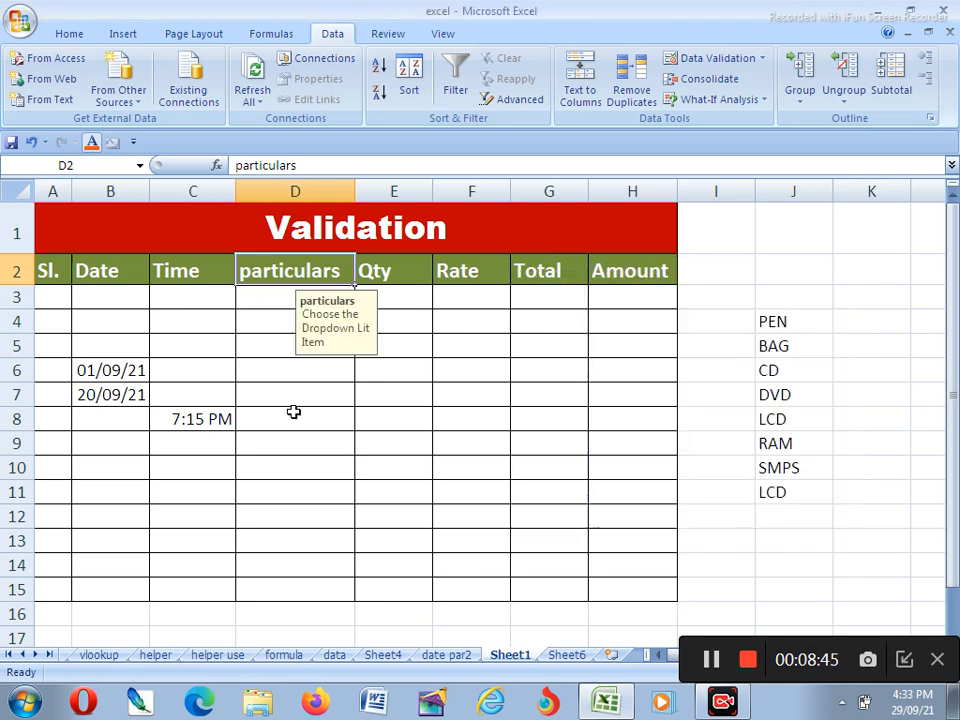
- Start a data validation rule for the particulars cells D3:D15 that allows a List
{"action": "left_click", "coordinate": [270, 299]}
{"action": "left_click", "coordinate": [279, 348]}
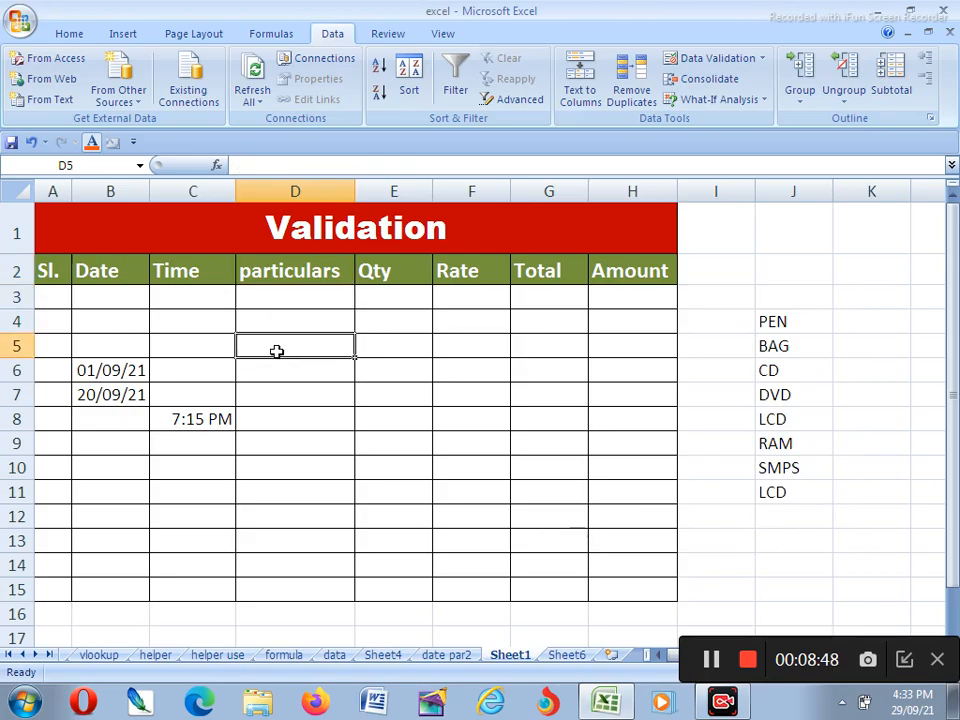
{"action": "left_click", "coordinate": [284, 398]}
{"action": "left_click_drag", "start_coordinate": [290, 302], "coordinate": [330, 586]}
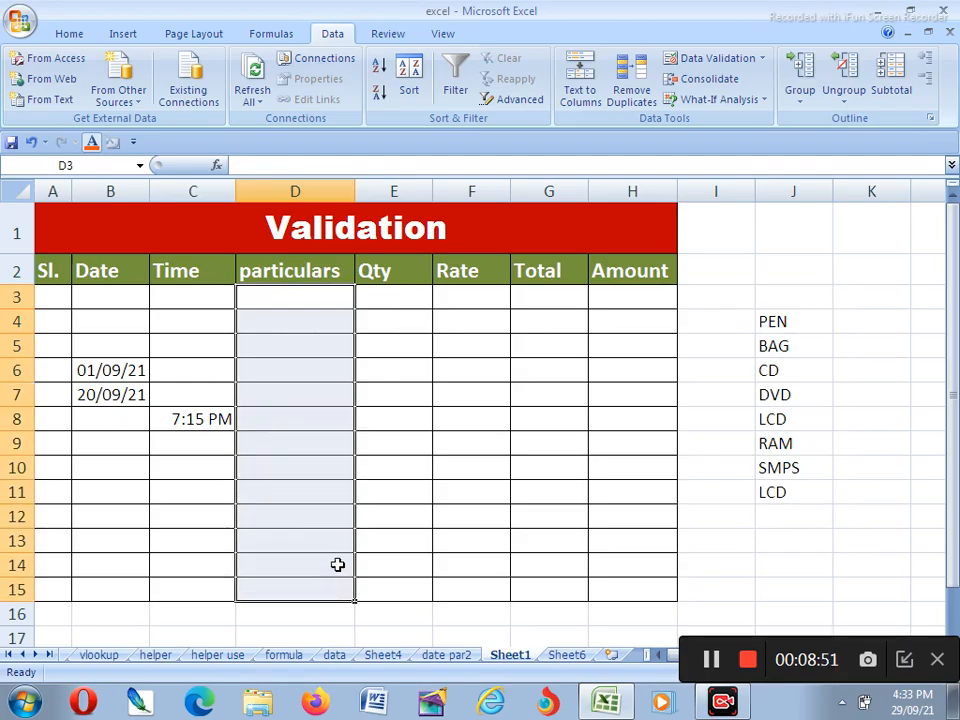
{"action": "left_click", "coordinate": [716, 60]}
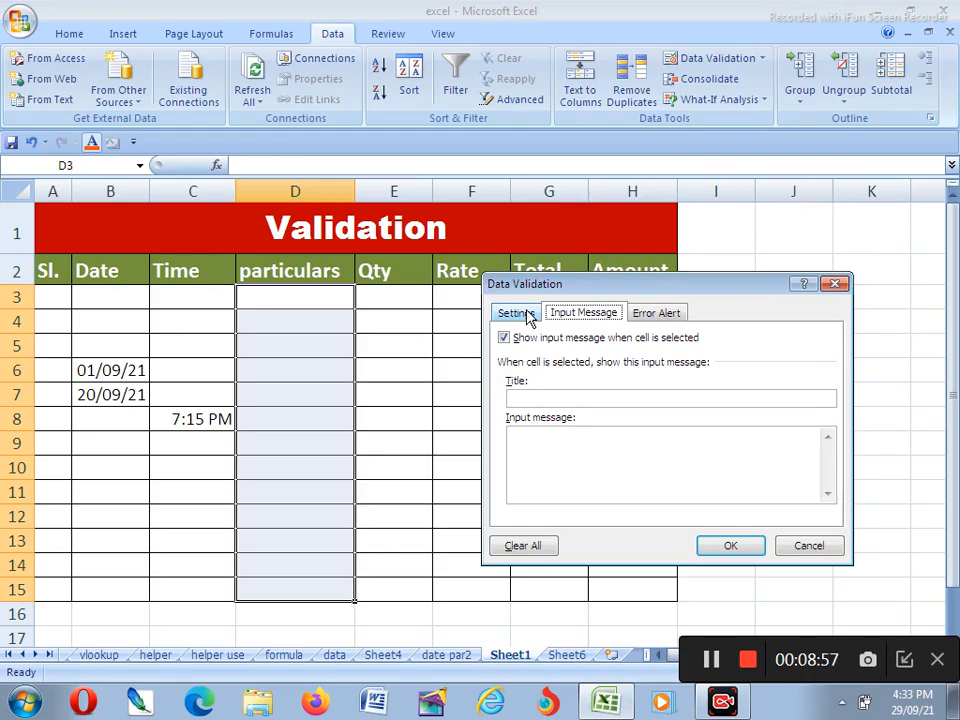
{"action": "left_click", "coordinate": [528, 314]}
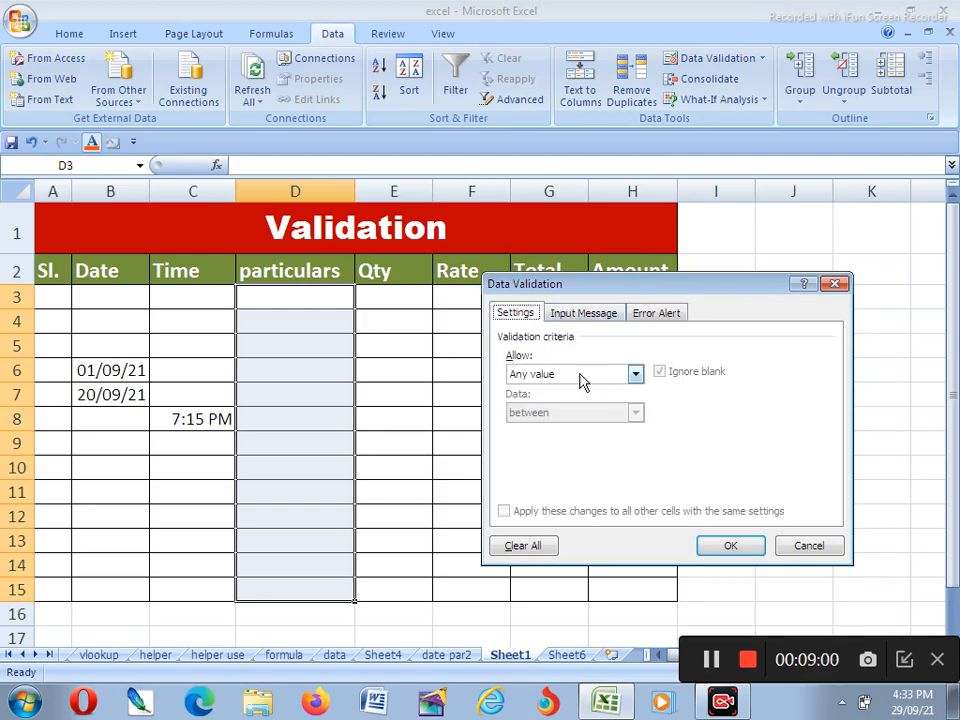
{"action": "left_click", "coordinate": [586, 376]}
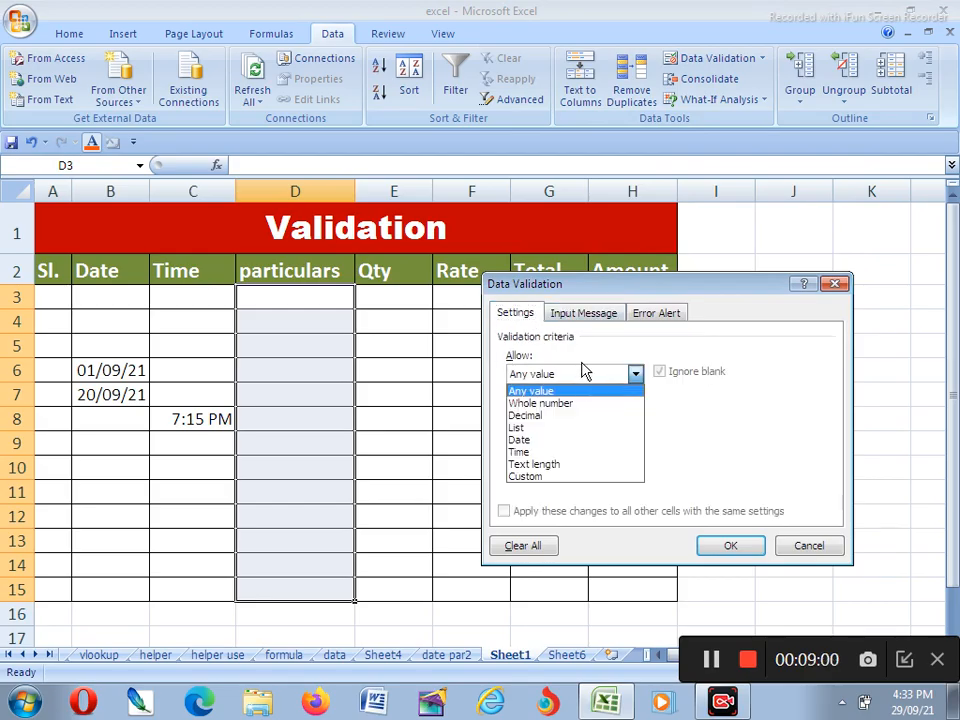
{"action": "left_click", "coordinate": [520, 427]}
- Set the list's source to the item range =$J$4:$J$11 and apply the validation
{"action": "left_click_drag", "start_coordinate": [729, 289], "coordinate": [454, 255]}
{"action": "left_click", "coordinate": [312, 418]}
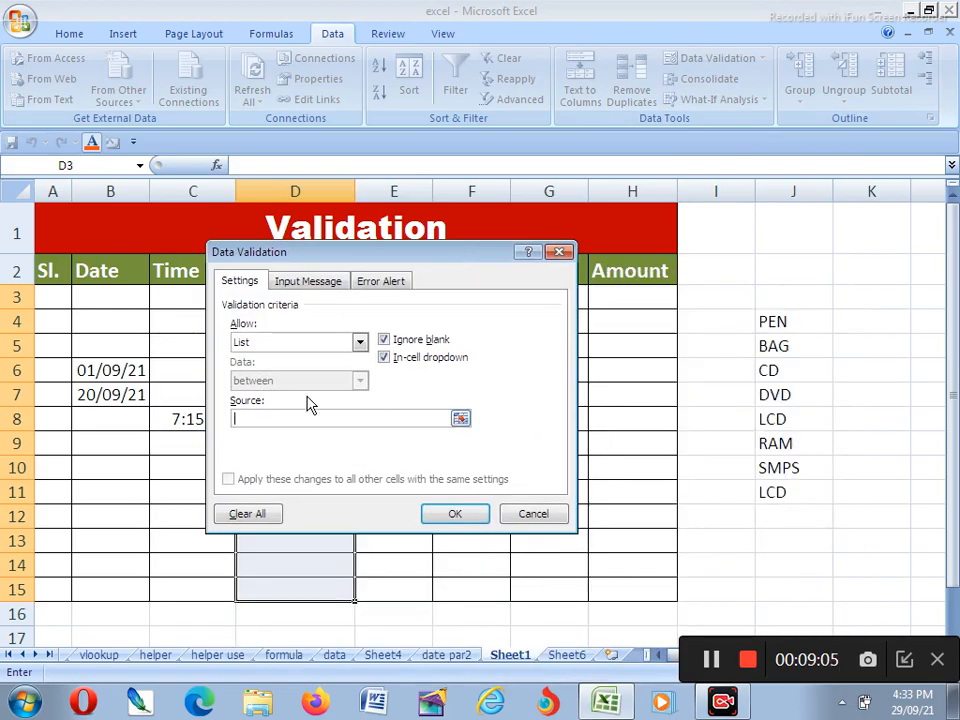
{"action": "left_click", "coordinate": [778, 321]}
{"action": "left_click_drag", "start_coordinate": [778, 321], "coordinate": [786, 491]}
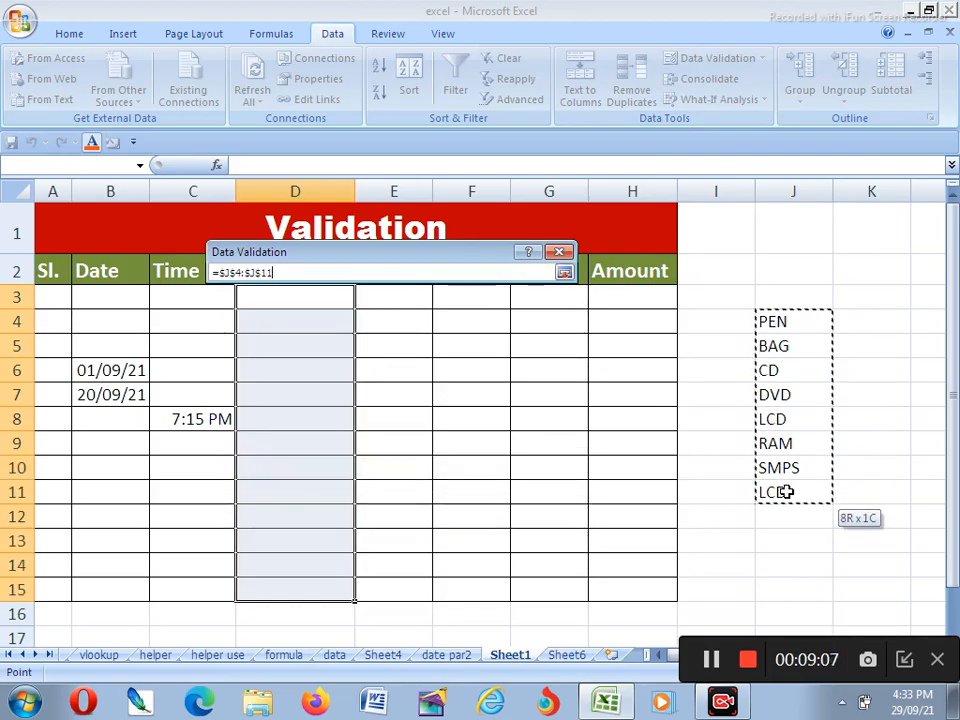
{"action": "left_click", "coordinate": [467, 520]}
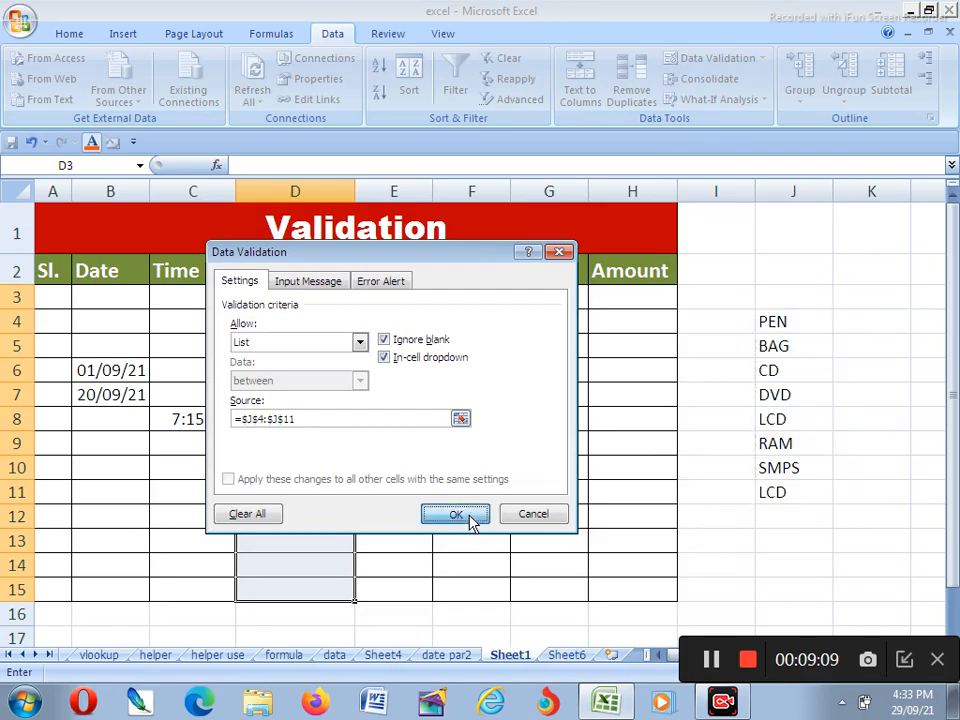
- Hide column J, which holds the source items for the dropdown list
{"action": "left_click", "coordinate": [790, 299]}
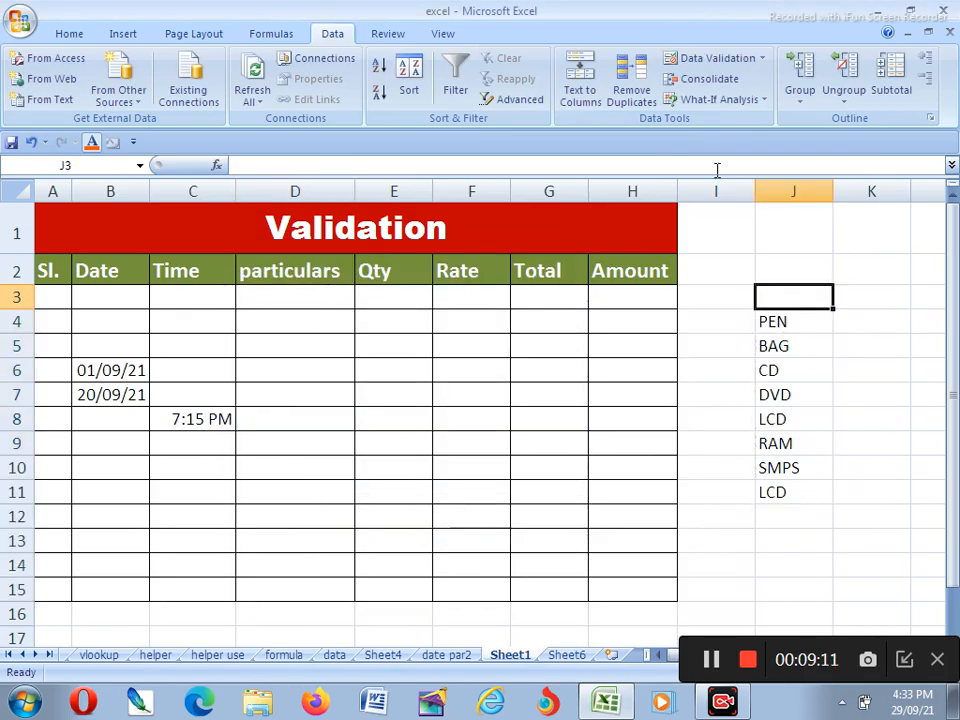
{"action": "left_click", "coordinate": [69, 34]}
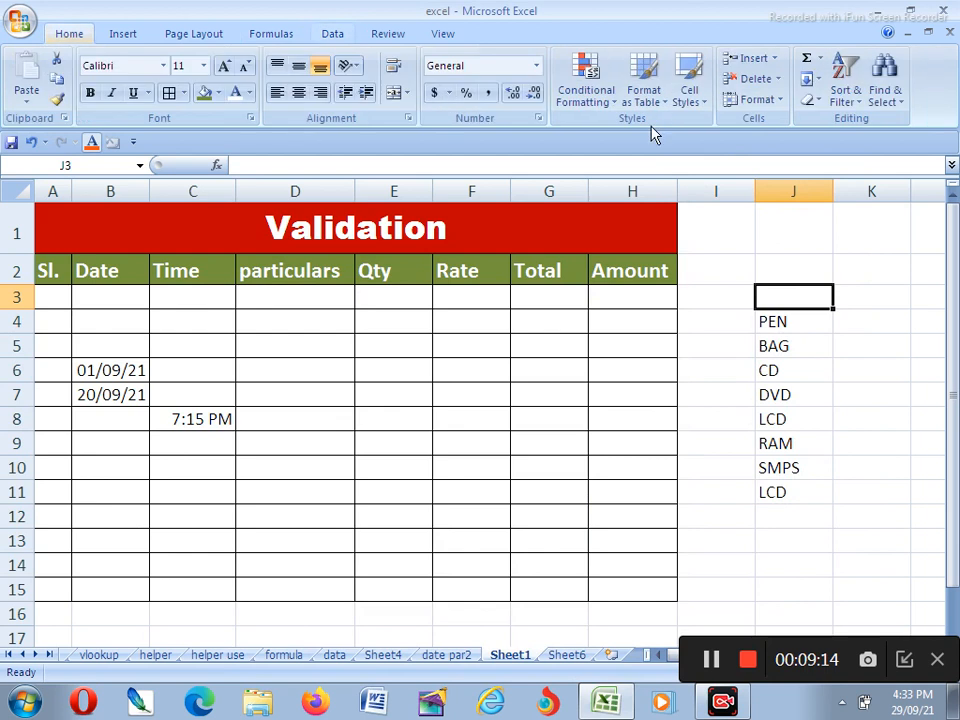
{"action": "left_click", "coordinate": [765, 104]}
{"action": "mouse_move", "coordinate": [831, 272]}
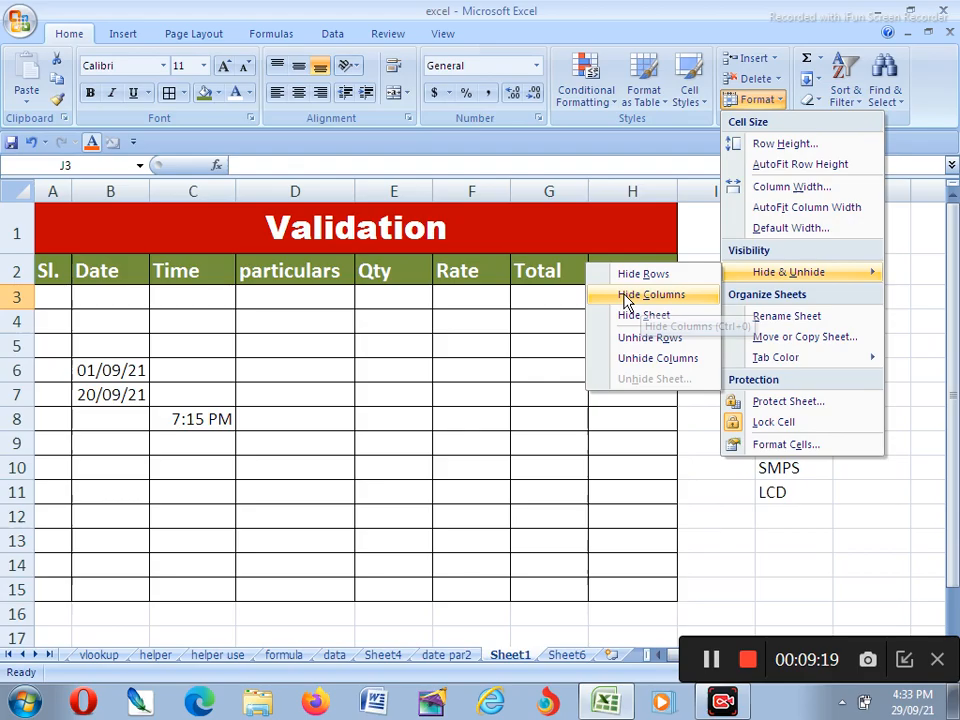
{"action": "left_click", "coordinate": [660, 296]}
{"action": "left_click", "coordinate": [866, 372]}
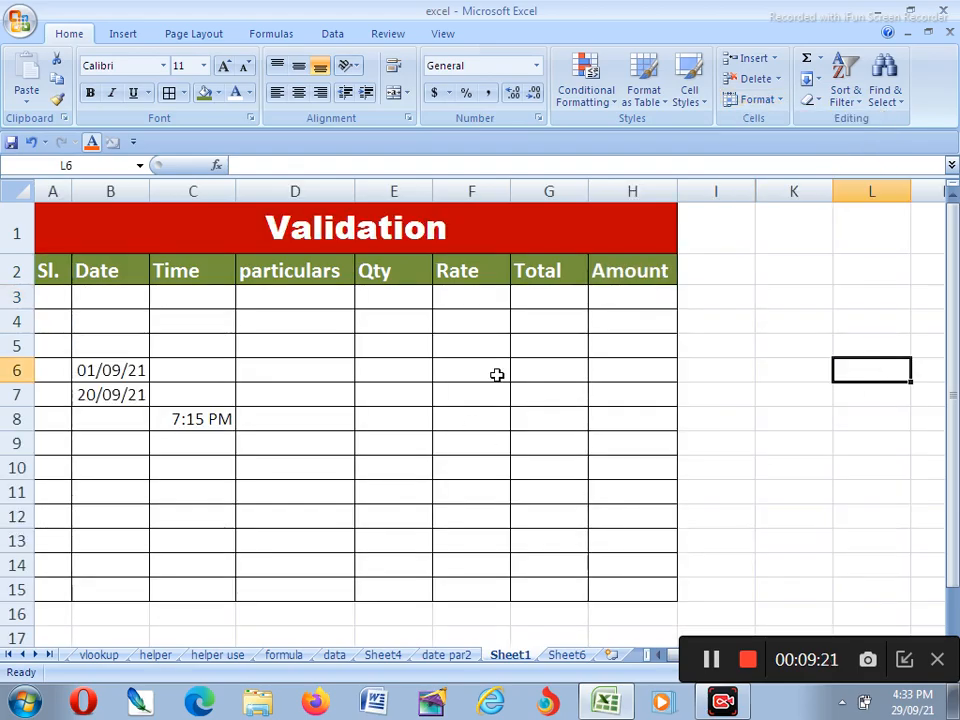
- Test the particulars dropdown by choosing LCD in cell D3 and DVD in cell D6
{"action": "left_click", "coordinate": [330, 300]}
{"action": "left_click", "coordinate": [362, 302]}
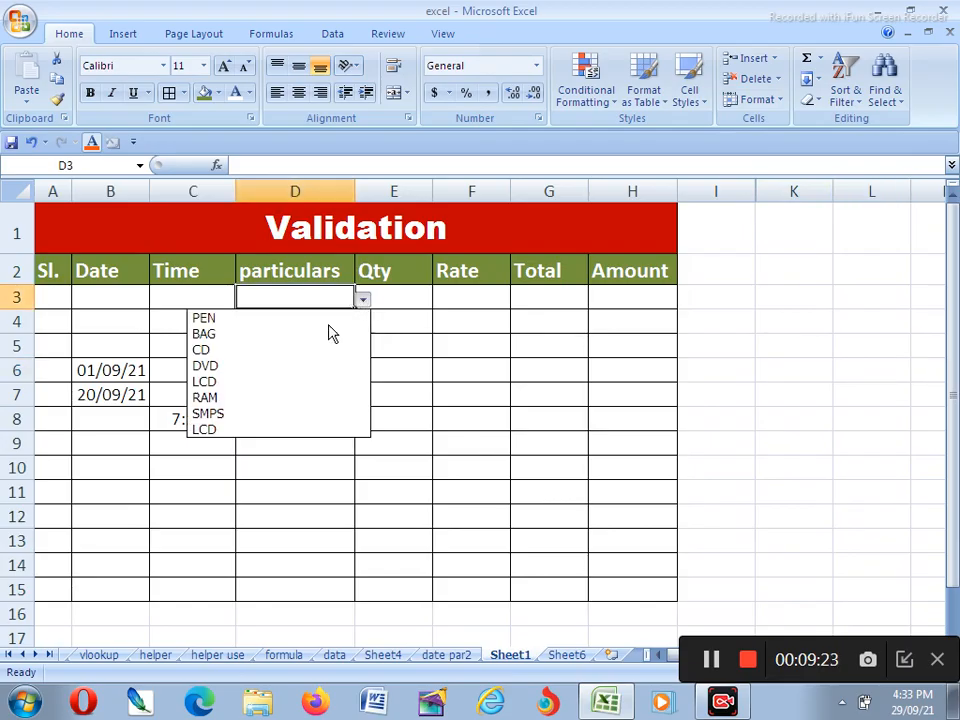
{"action": "left_click", "coordinate": [253, 379]}
{"action": "left_click", "coordinate": [337, 378]}
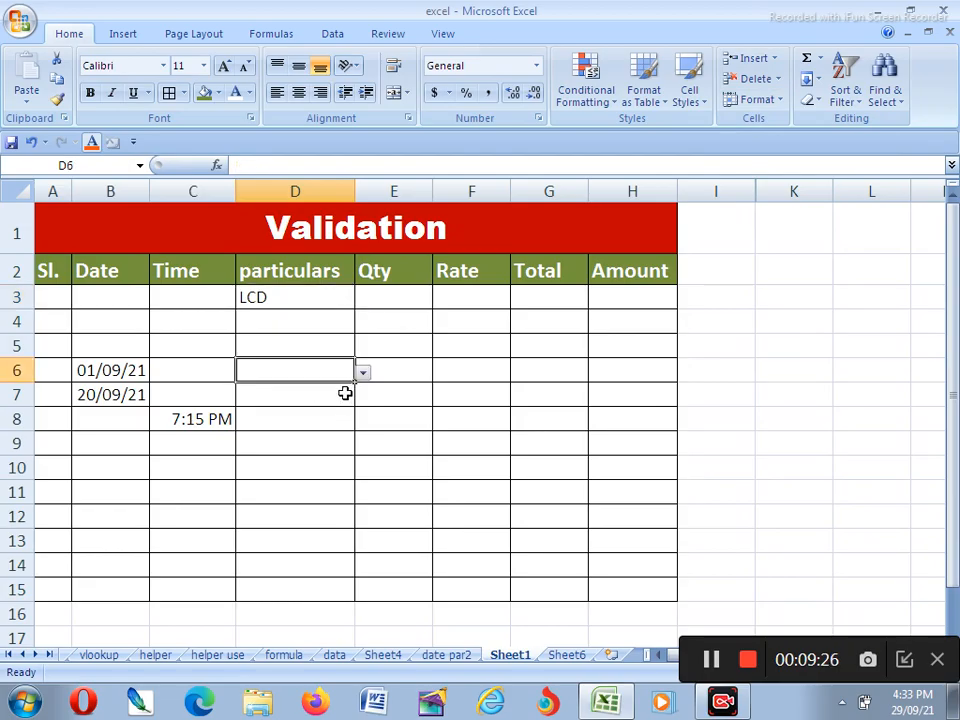
{"action": "left_click", "coordinate": [362, 375]}
{"action": "left_click", "coordinate": [350, 371]}
{"action": "left_click", "coordinate": [362, 374]}
{"action": "left_click", "coordinate": [256, 439]}
- Choose LCD in cells D8 and D9 and DVD in cell D10 from the particulars dropdown
{"action": "left_click", "coordinate": [335, 419]}
{"action": "left_click", "coordinate": [363, 421]}
{"action": "left_click", "coordinate": [266, 503]}
{"action": "left_click", "coordinate": [333, 443]}
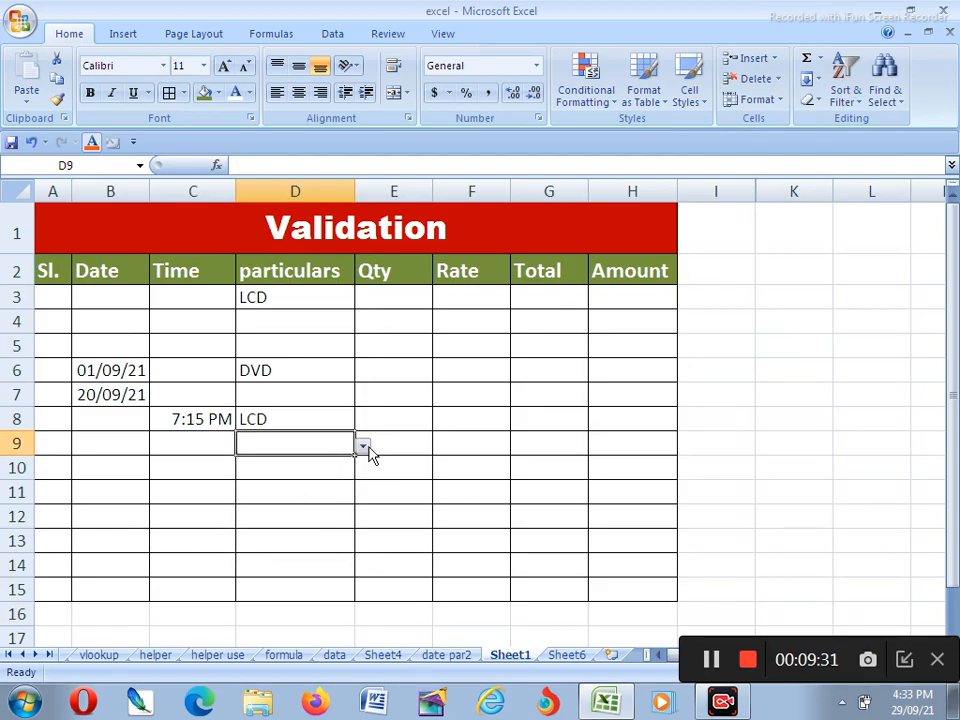
{"action": "left_click", "coordinate": [363, 445]}
{"action": "left_click", "coordinate": [249, 526]}
{"action": "left_click", "coordinate": [347, 472]}
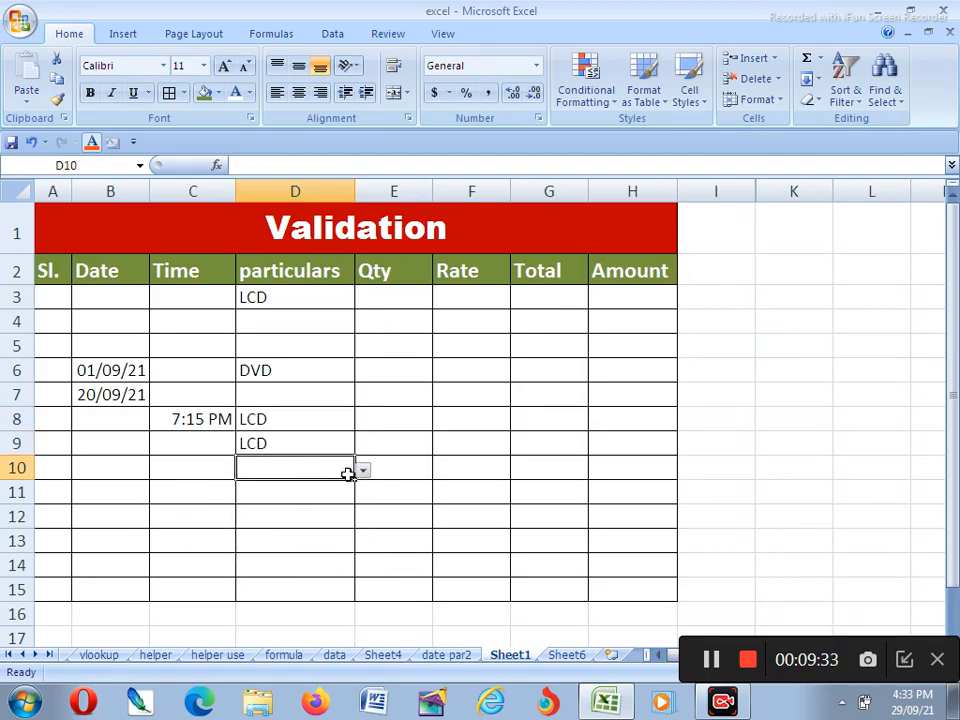
{"action": "left_click", "coordinate": [363, 469]}
{"action": "left_click", "coordinate": [270, 537]}
{"action": "left_click", "coordinate": [471, 443]}
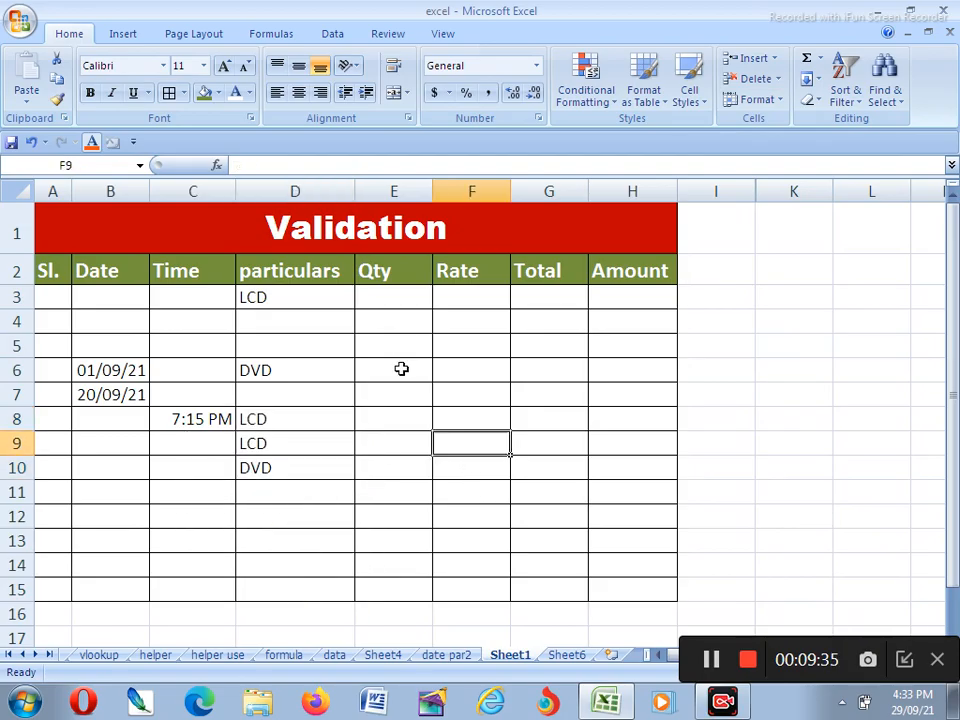
- Restrict the Qty cells E3:E15 to a whole number between 5 and 120
{"action": "left_click_drag", "start_coordinate": [392, 290], "coordinate": [401, 583]}
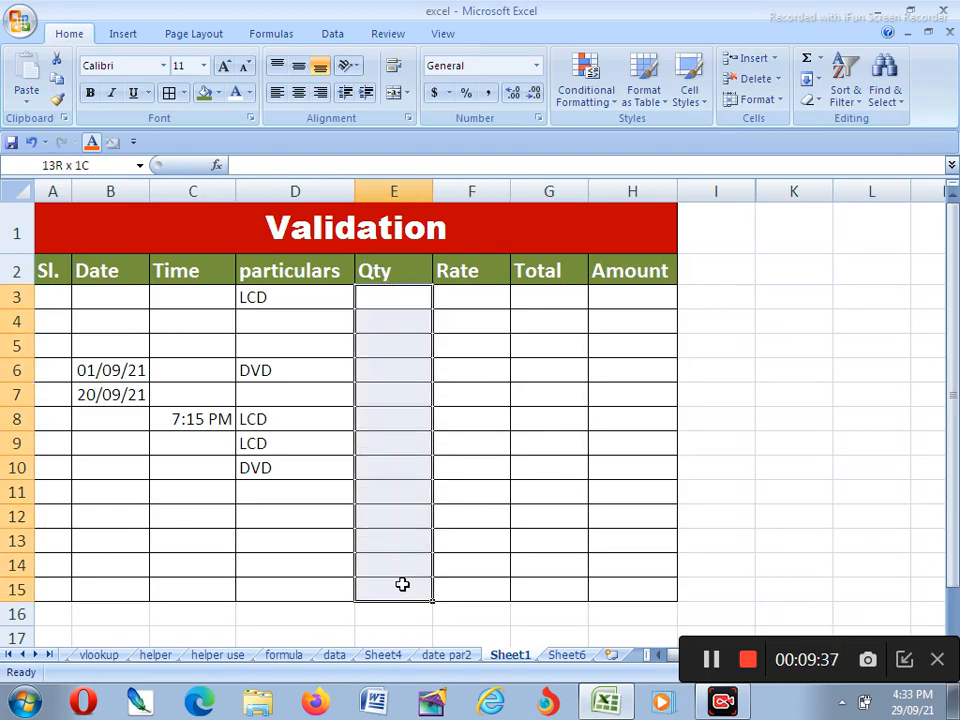
{"action": "left_click", "coordinate": [332, 34]}
{"action": "left_click", "coordinate": [722, 58]}
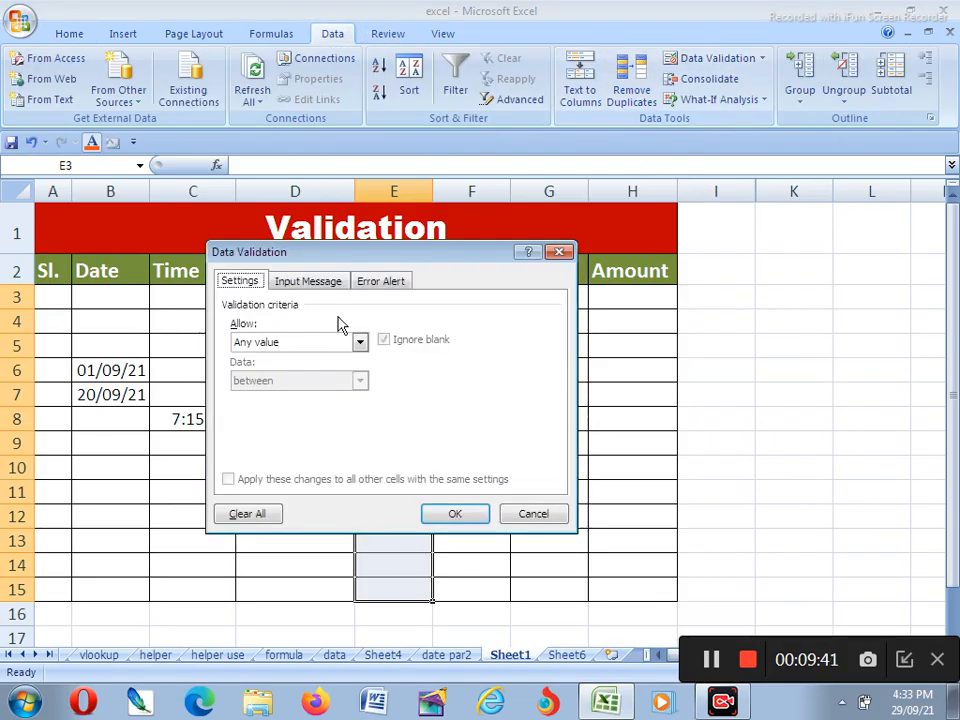
{"action": "left_click", "coordinate": [283, 345]}
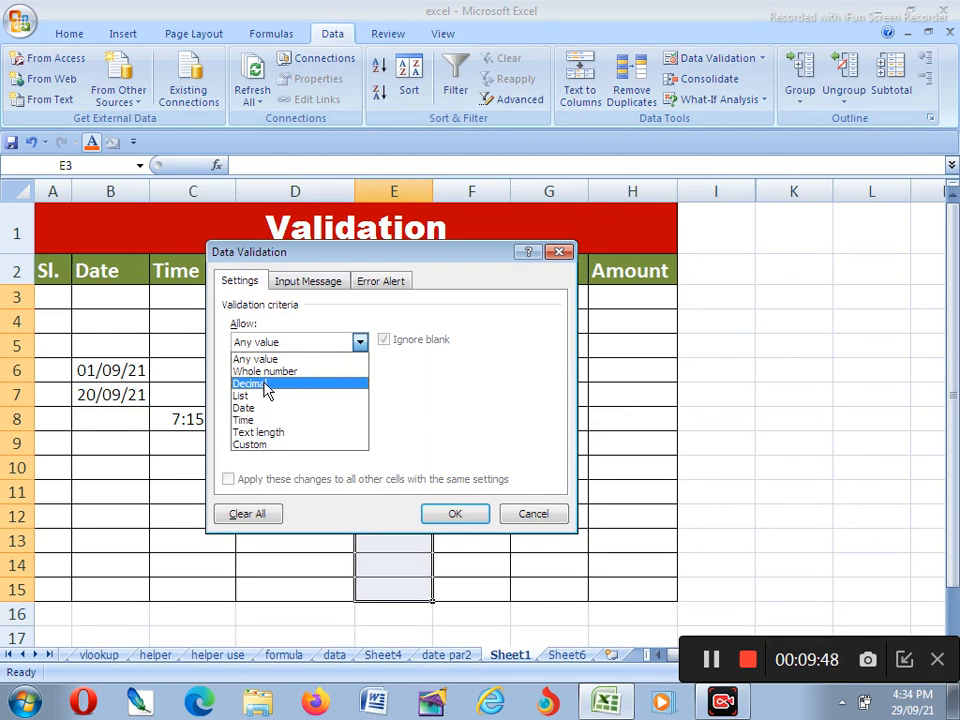
{"action": "left_click", "coordinate": [270, 372]}
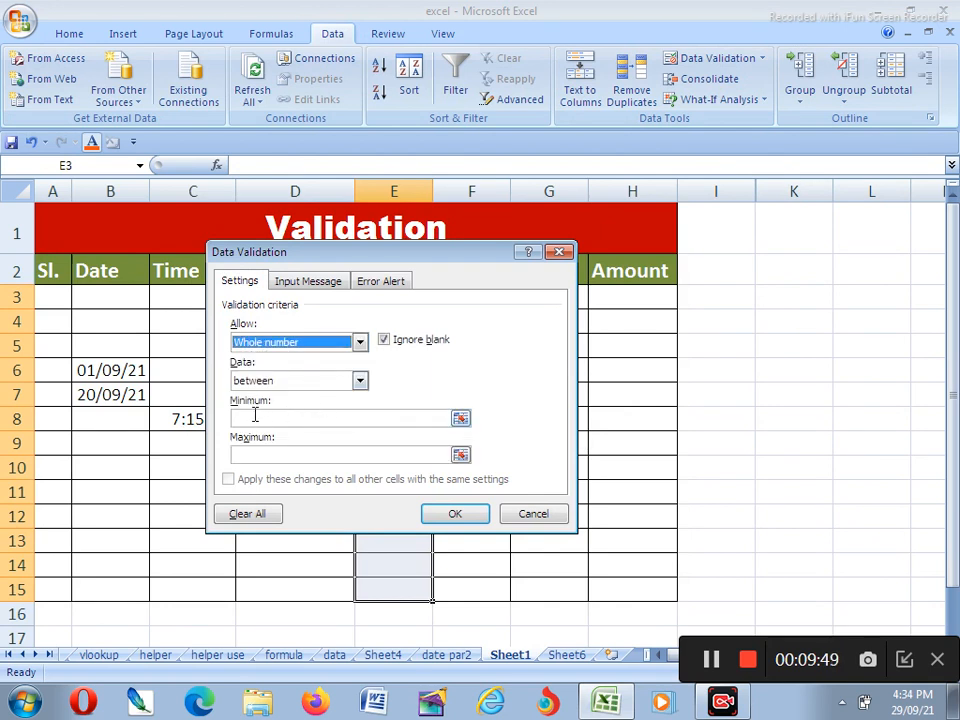
{"action": "left_click", "coordinate": [257, 418]}
{"action": "type", "text": "5"}
{"action": "key", "text": "Tab"}
{"action": "type", "text": "120"}
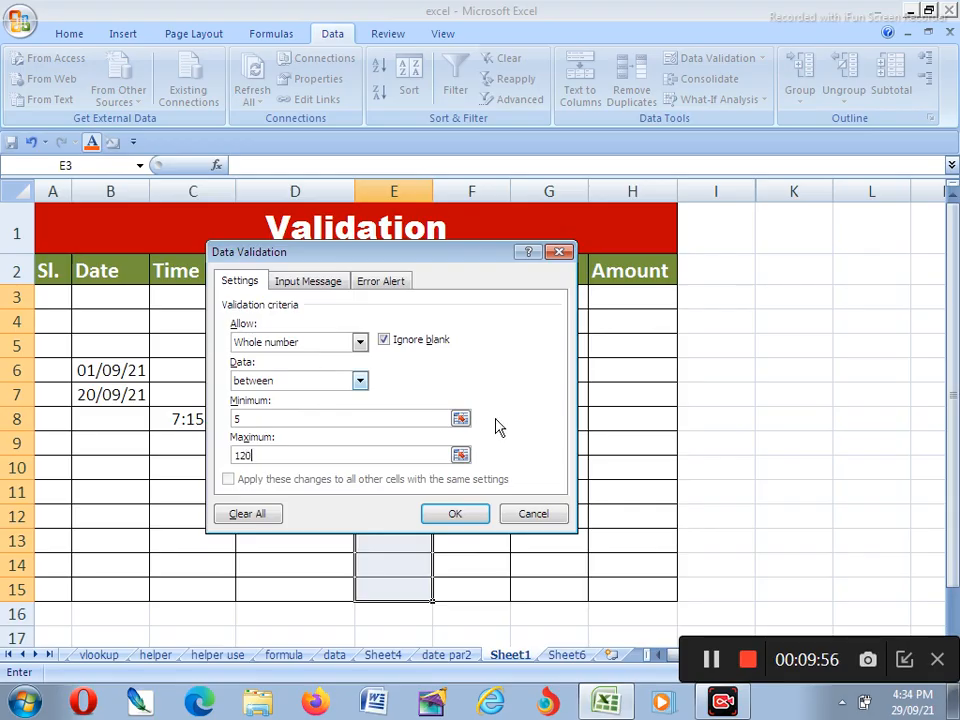
- Add a Stop error alert with the message "pagla" to the Qty cells, and apply the validation
{"action": "left_click", "coordinate": [379, 283]}
{"action": "left_click", "coordinate": [426, 425]}
{"action": "type", "text": "pagl"}
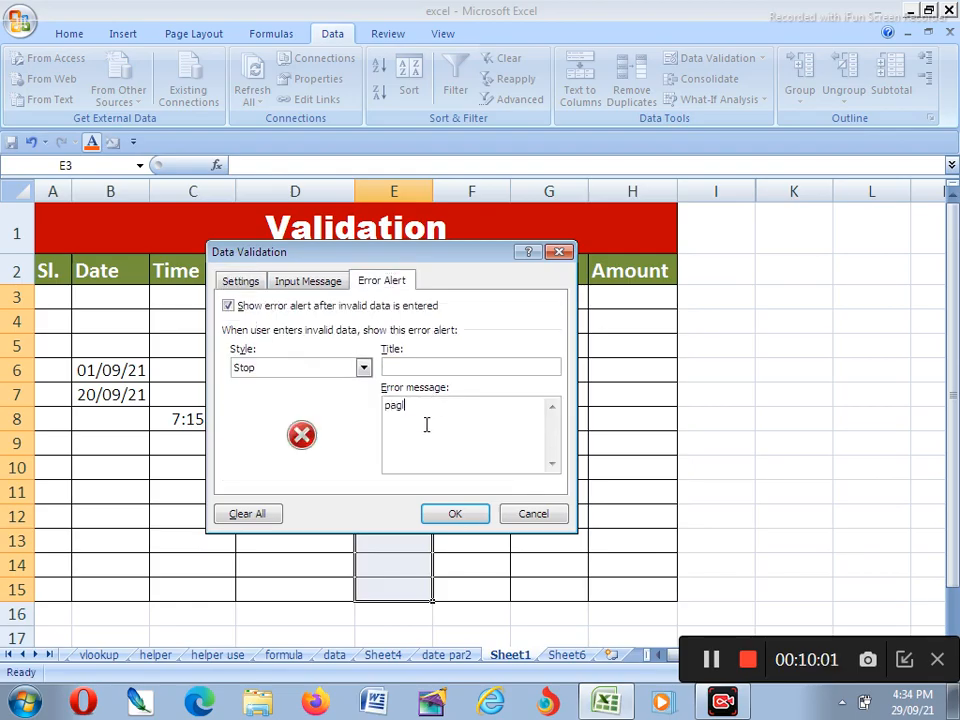
{"action": "left_click", "coordinate": [455, 513]}
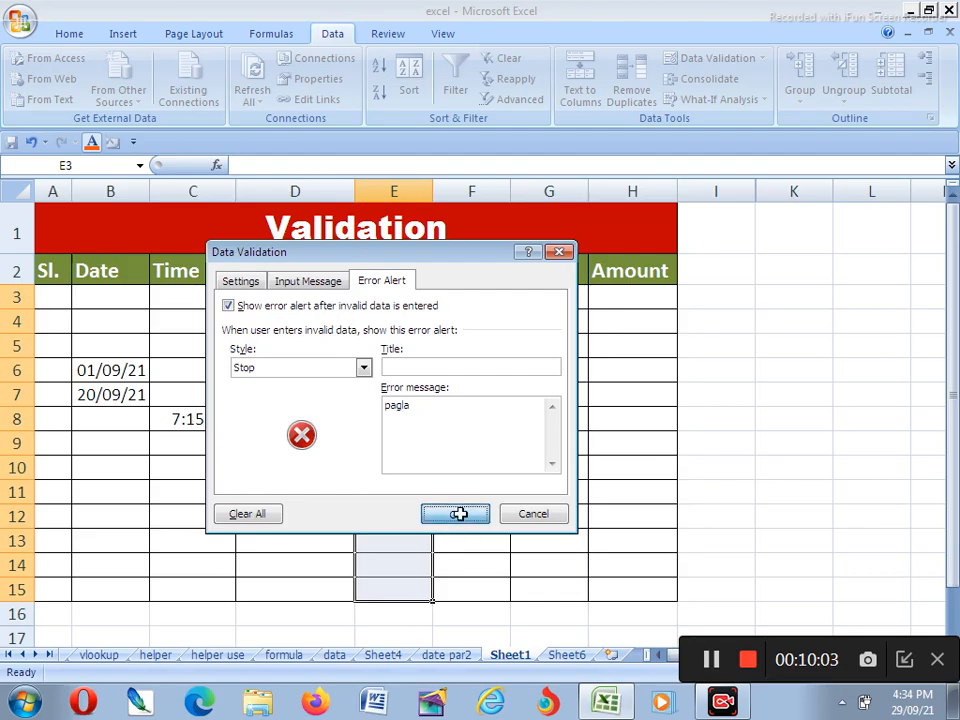
- Try 200 in cell E11, cancel that entry, and enter 20 there instead
{"action": "left_click", "coordinate": [370, 487]}
{"action": "type", "text": "200"}
{"action": "key", "text": "Return"}
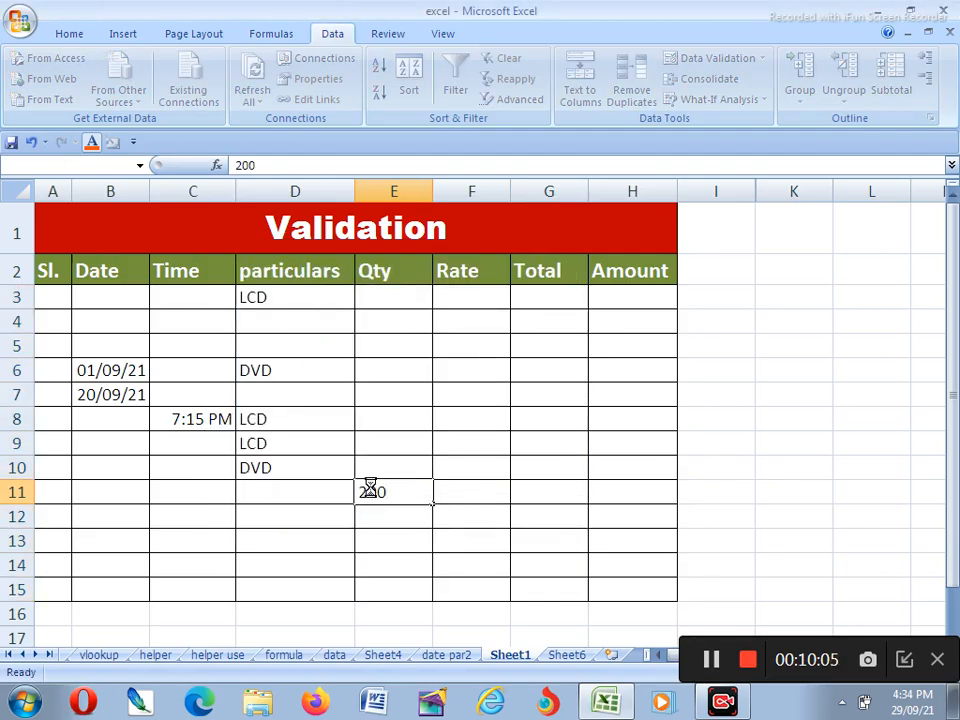
{"action": "key", "text": "Escape"}
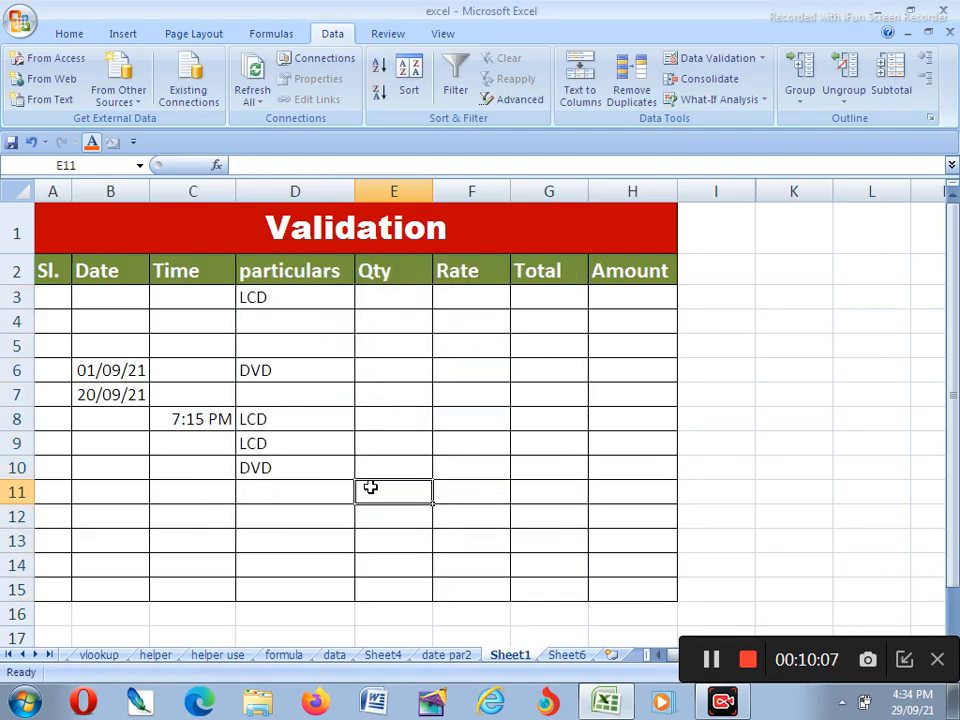
{"action": "type", "text": "20"}
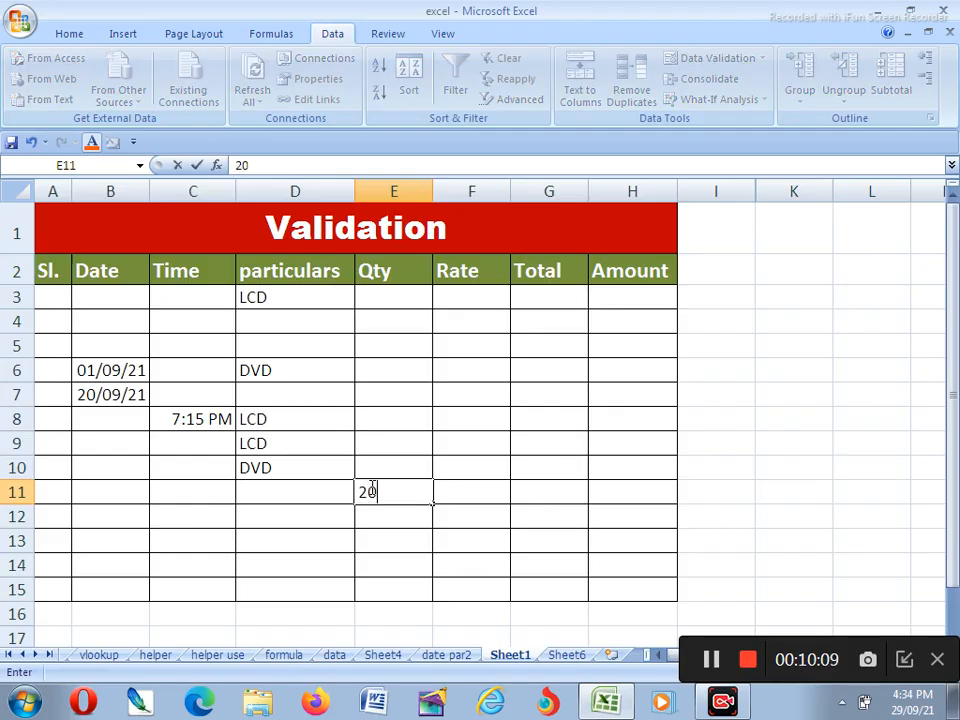